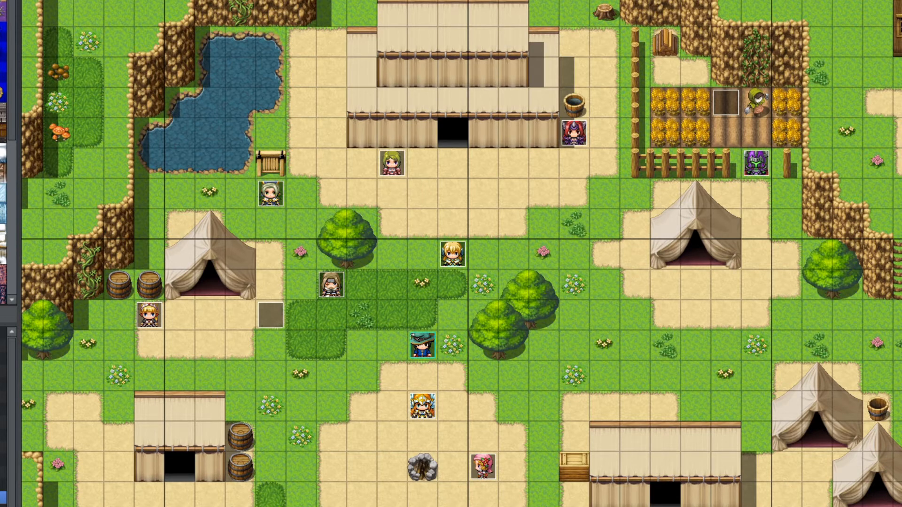
Step: Review the installed plugins in the Plugin Manager, including YEP_BuffsStatesCore and YEP_SkillCore, and close it
{"action": "left_click", "coordinate": [1, 0]}
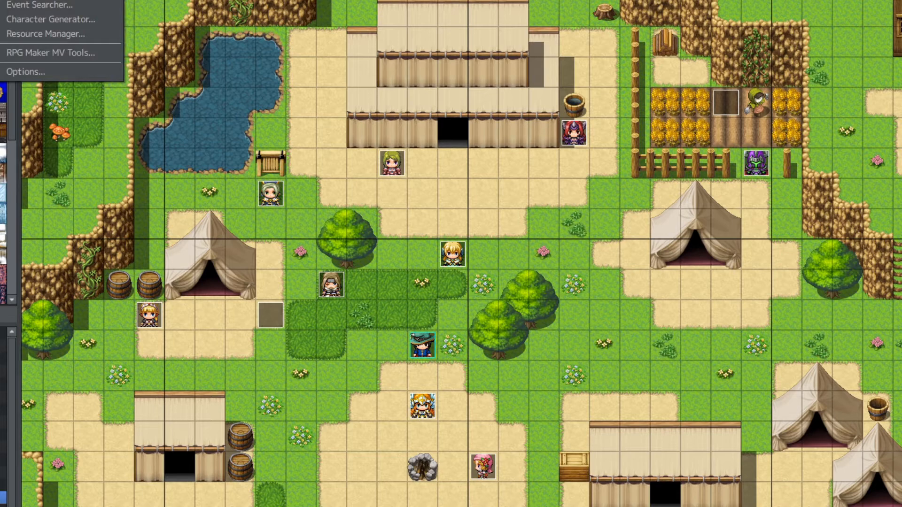
{"action": "left_click", "coordinate": [10, 0]}
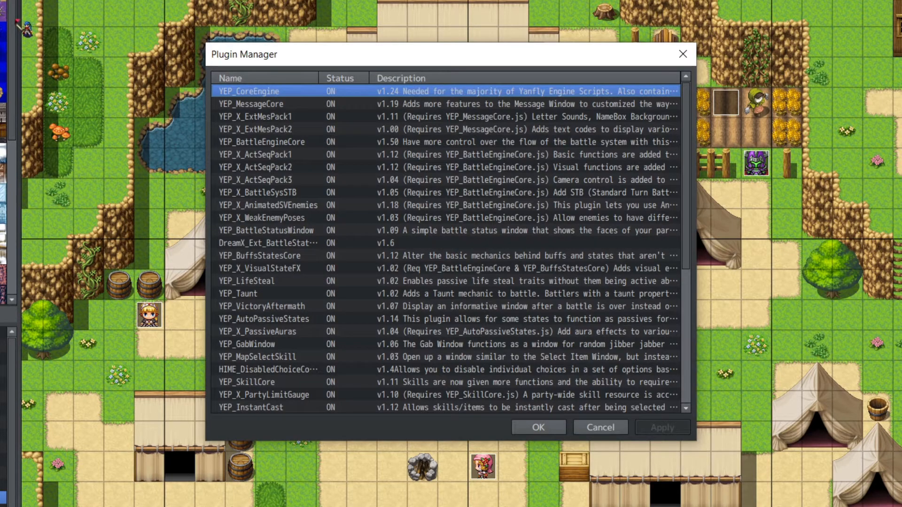
{"action": "scroll", "coordinate": [535, 219], "scroll_direction": "down", "scroll_amount": 2}
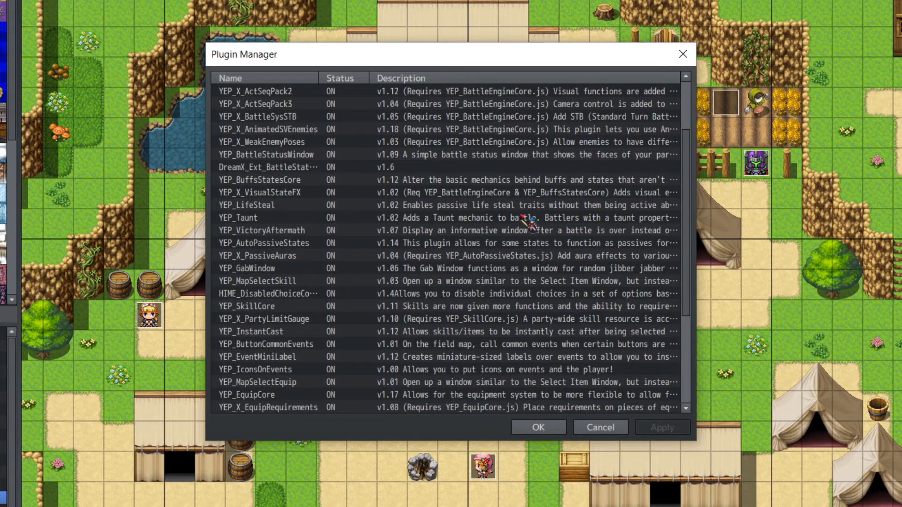
{"action": "scroll", "coordinate": [393, 271], "scroll_direction": "down", "scroll_amount": 2}
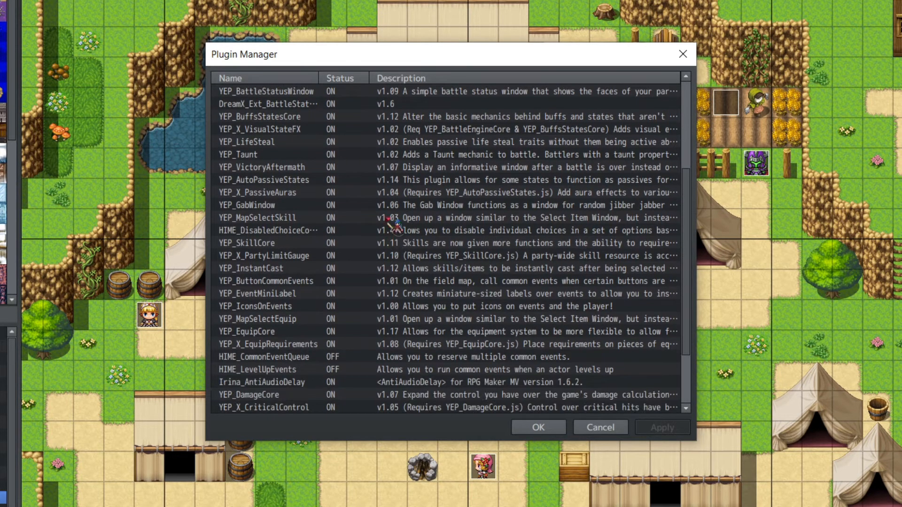
{"action": "scroll", "coordinate": [394, 218], "scroll_direction": "up", "scroll_amount": 1}
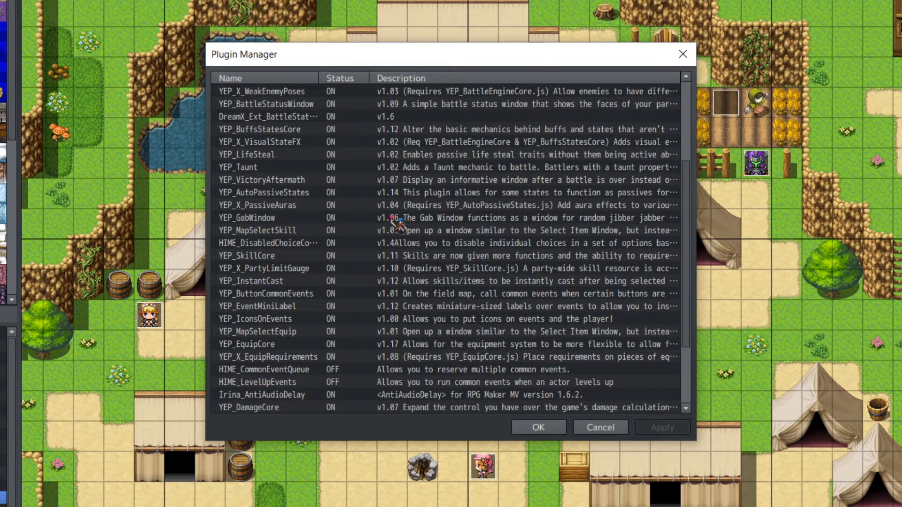
{"action": "left_click", "coordinate": [337, 131]}
{"action": "left_click", "coordinate": [296, 254]}
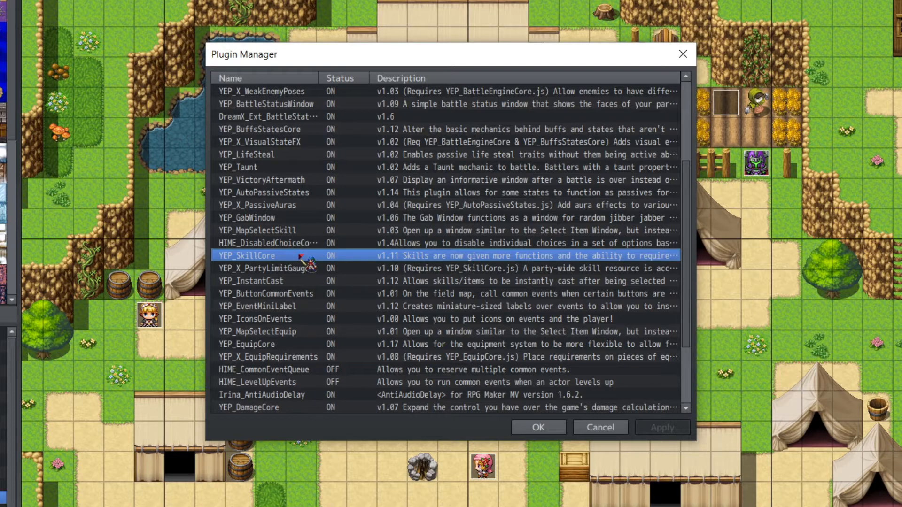
{"action": "left_click", "coordinate": [539, 427]}
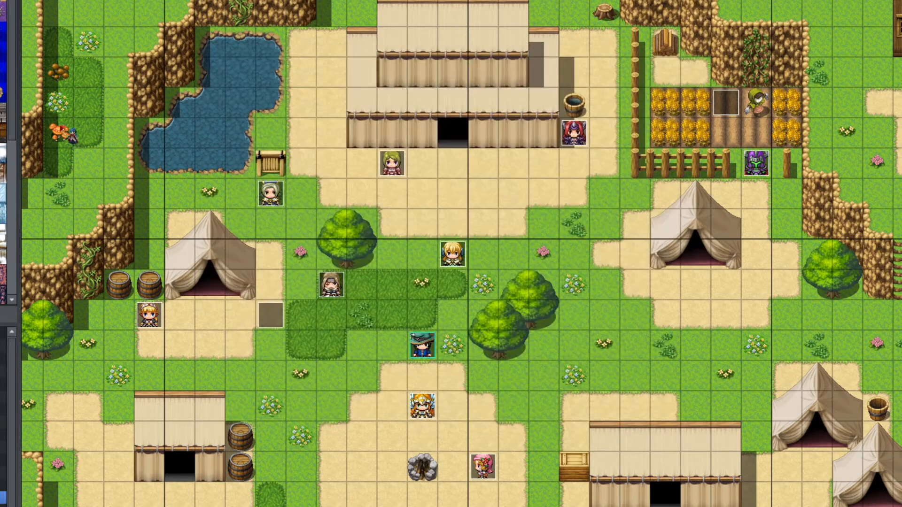
Step: Open the database and examine the Inferno Shield skill's scope and its Add State effect
{"action": "left_click", "coordinate": [14, 0]}
{"action": "left_click", "coordinate": [37, 0]}
{"action": "key", "text": "F9"}
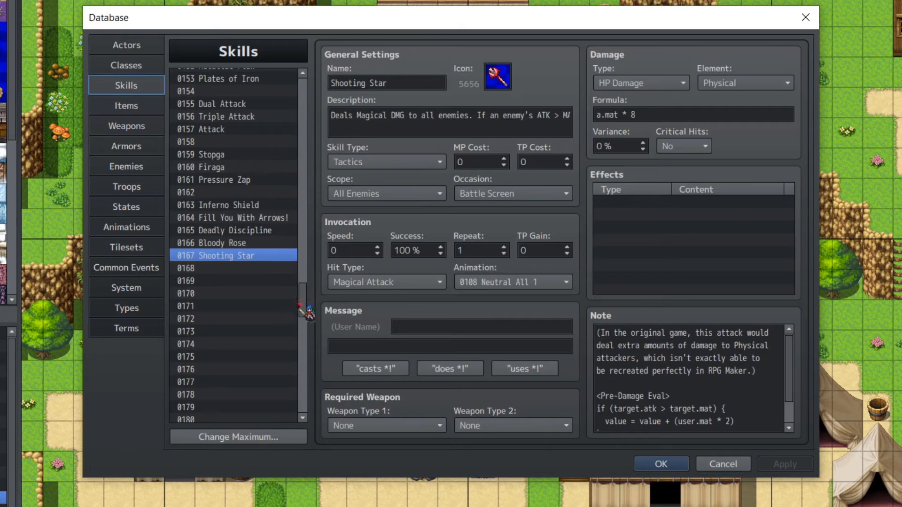
{"action": "left_click_drag", "start_coordinate": [300, 306], "coordinate": [297, 78]}
{"action": "left_click", "coordinate": [287, 76]}
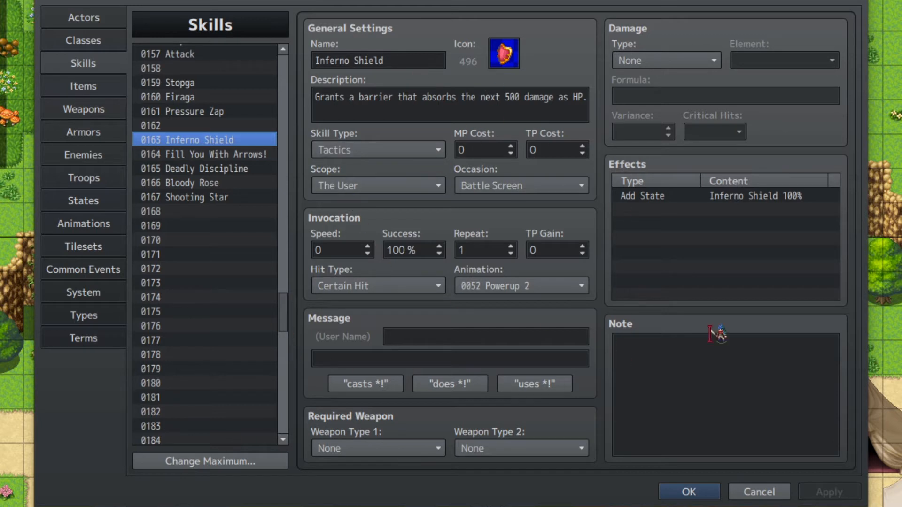
{"action": "left_click", "coordinate": [363, 186]}
{"action": "left_click", "coordinate": [705, 195]}
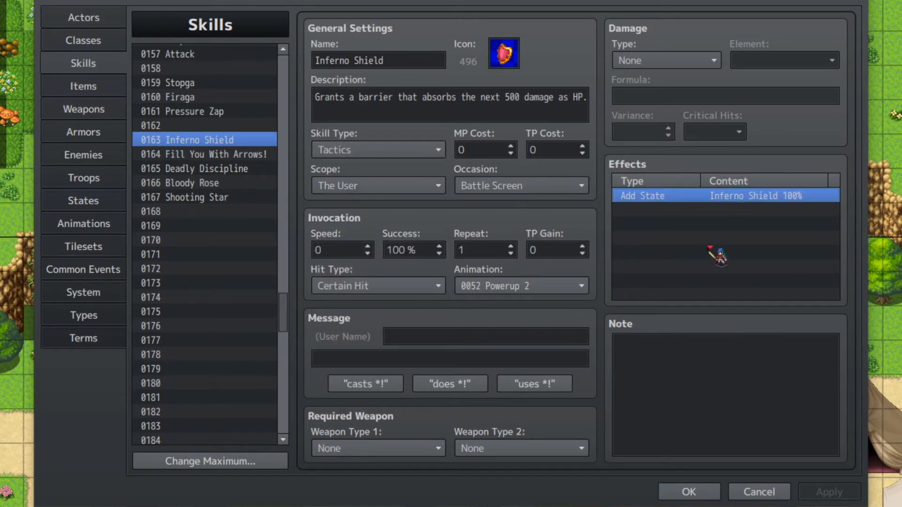
Step: Open the Inferno Shield state and examine the Custom Apply Effect code in its note, including the setStateCounter line
{"action": "left_click", "coordinate": [99, 204]}
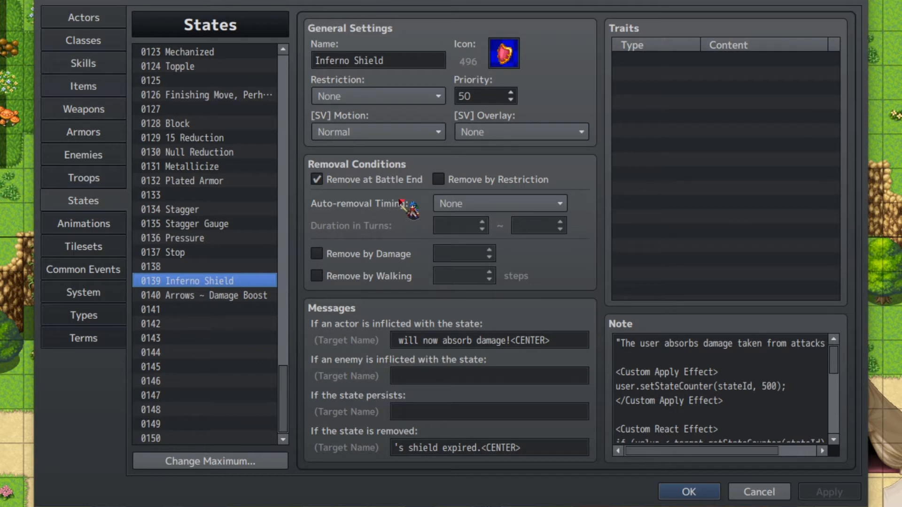
{"action": "left_click", "coordinate": [723, 400], "text": "shift"}
{"action": "left_click_drag", "start_coordinate": [743, 400], "coordinate": [571, 372]}
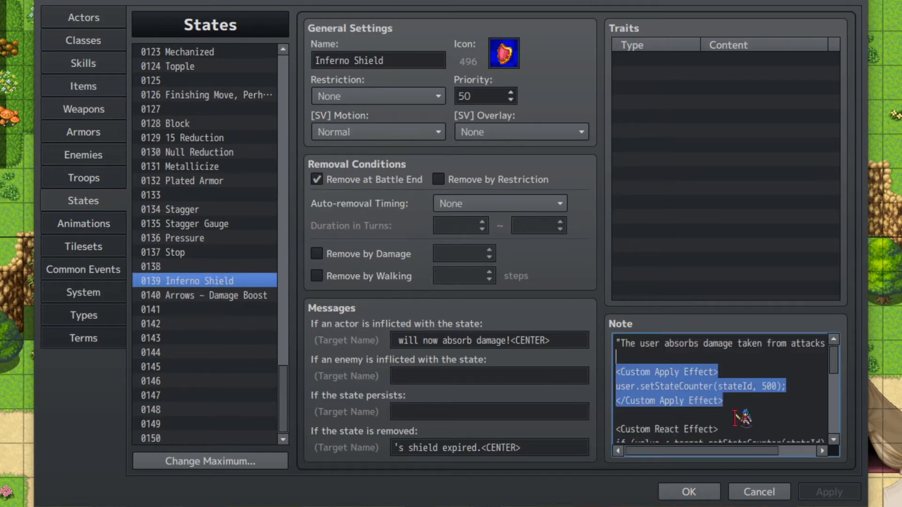
{"action": "left_click", "coordinate": [731, 401]}
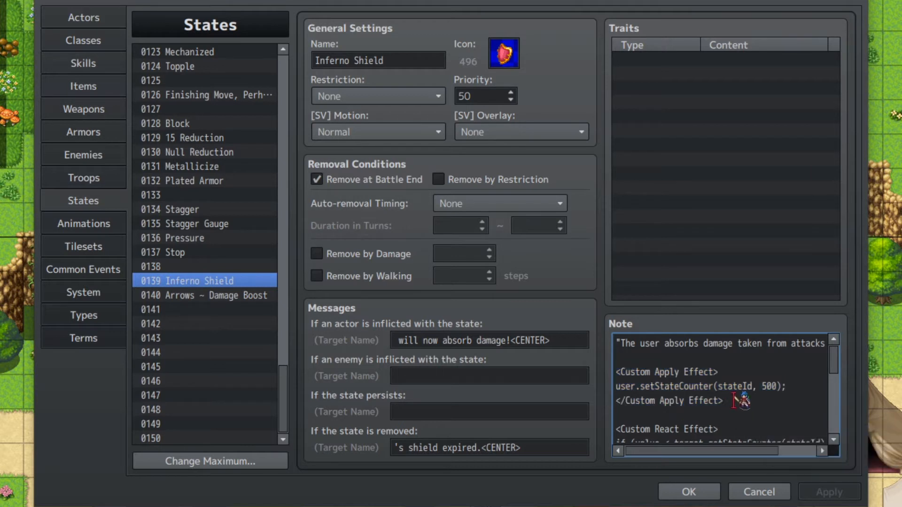
{"action": "left_click_drag", "start_coordinate": [654, 386], "coordinate": [771, 386]}
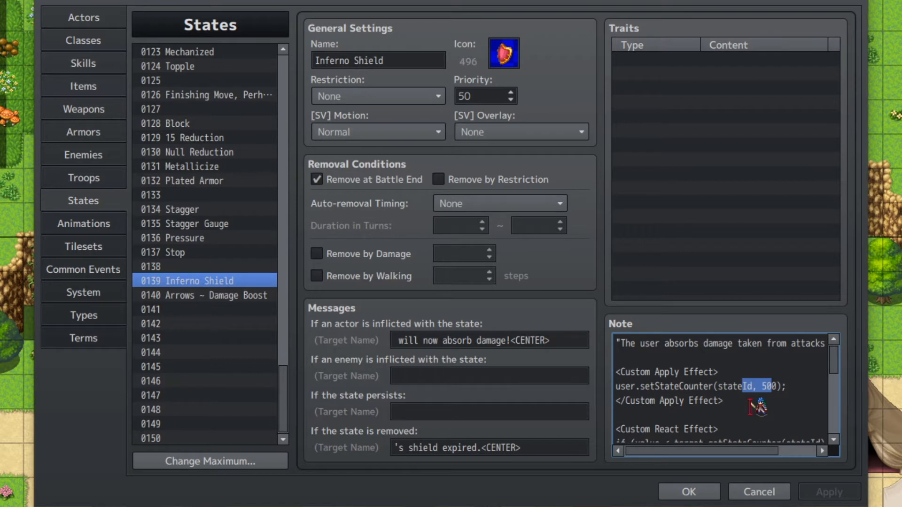
Step: Examine the Custom React Effect's if condition comparing value with the target's state counter in the Inferno Shield note
{"action": "scroll", "coordinate": [750, 406], "scroll_direction": "down", "scroll_amount": 2}
{"action": "left_click_drag", "start_coordinate": [730, 371], "coordinate": [578, 375]}
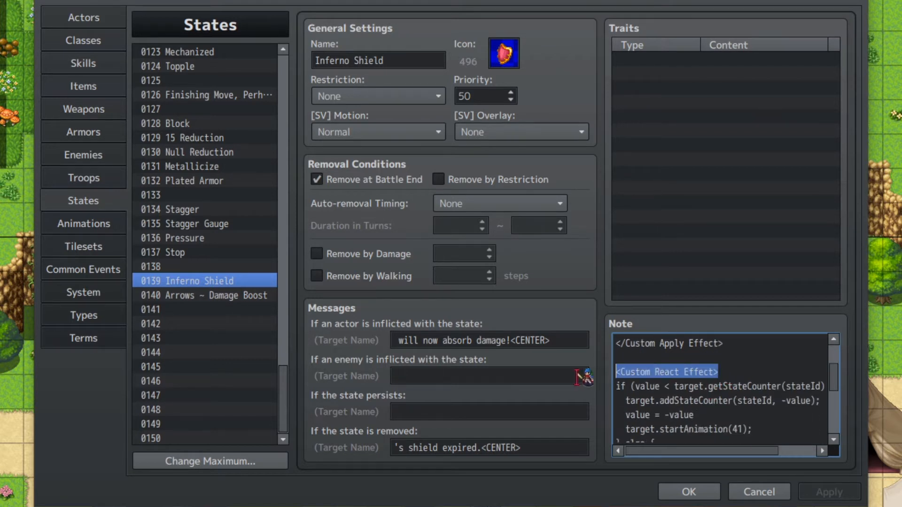
{"action": "scroll", "coordinate": [700, 376], "scroll_direction": "down", "scroll_amount": 2}
{"action": "scroll", "coordinate": [664, 368], "scroll_direction": "up", "scroll_amount": 1}
{"action": "left_click", "coordinate": [653, 371]}
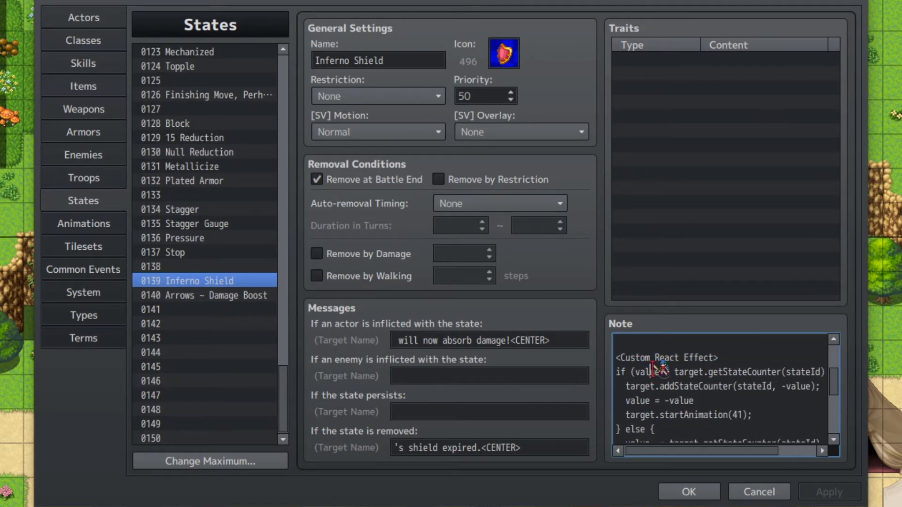
{"action": "key", "text": "shift+Right"}
{"action": "key", "text": "shift+Right"}
{"action": "left_click_drag", "start_coordinate": [689, 371], "coordinate": [753, 371]}
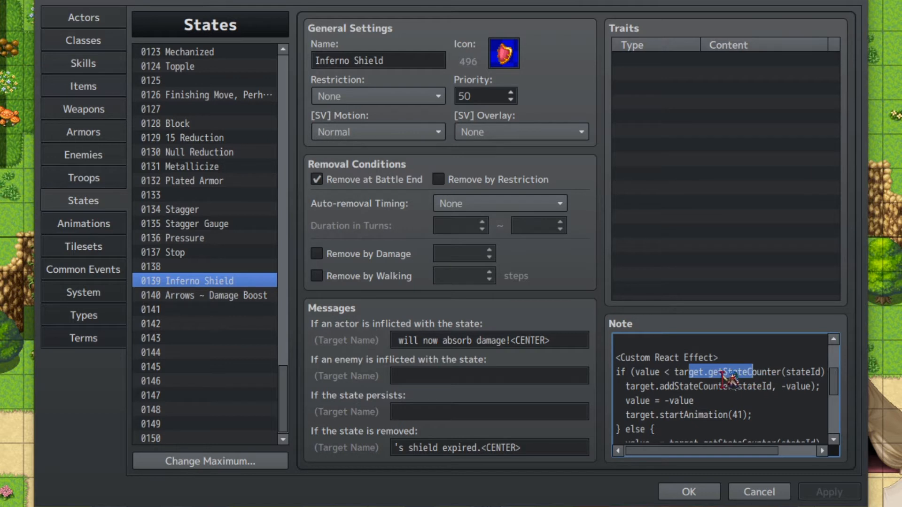
{"action": "left_click_drag", "start_coordinate": [640, 372], "coordinate": [784, 372]}
{"action": "left_click", "coordinate": [798, 372]}
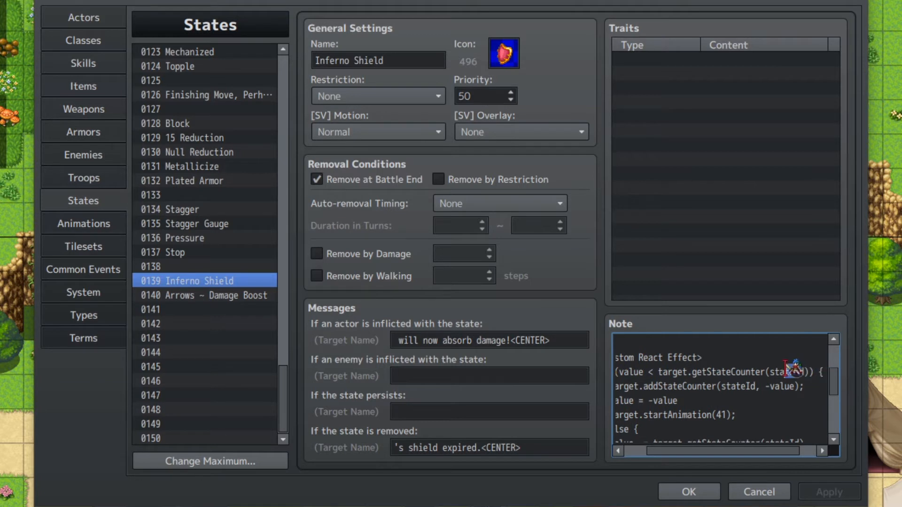
{"action": "left_click_drag", "start_coordinate": [786, 455], "coordinate": [747, 467]}
Step: Read through the if branch of the Custom React Effect: the addStateCounter, value negation and startAnimation lines
{"action": "left_click_drag", "start_coordinate": [663, 386], "coordinate": [719, 386]}
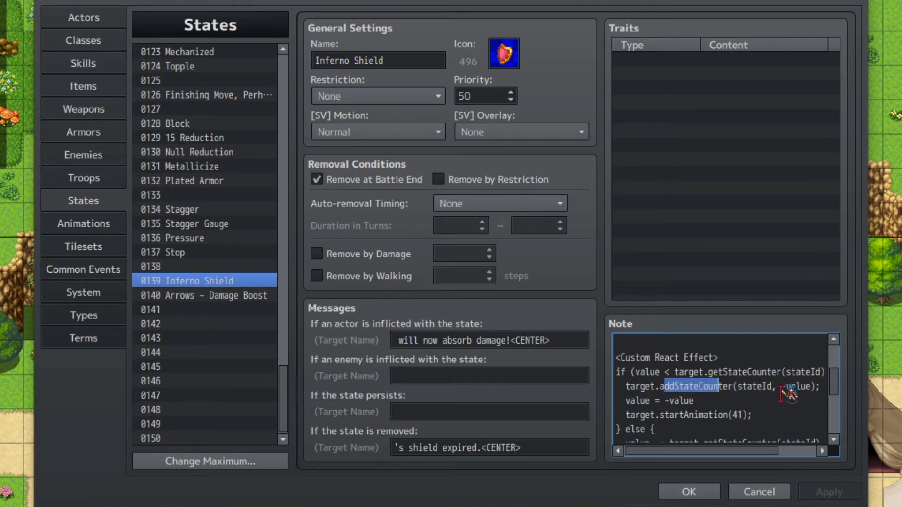
{"action": "left_click_drag", "start_coordinate": [786, 386], "coordinate": [819, 386]}
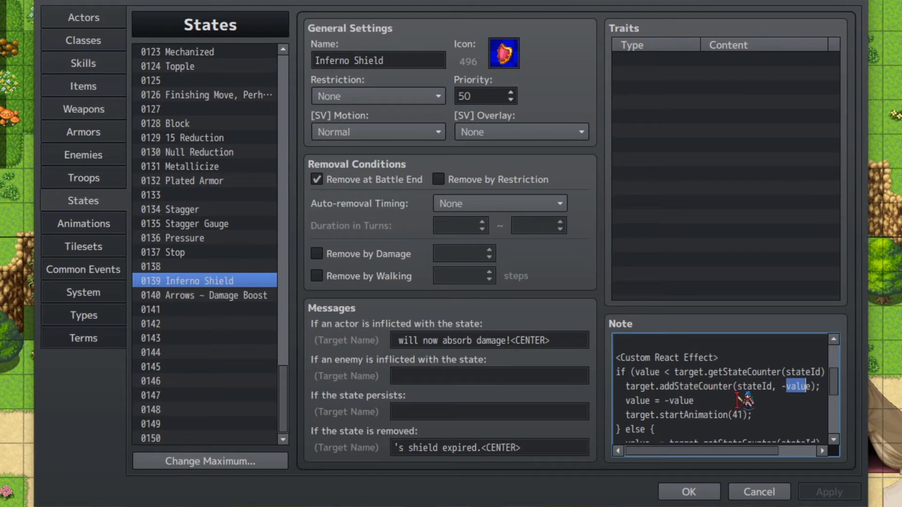
{"action": "left_click_drag", "start_coordinate": [689, 371], "coordinate": [735, 371]}
{"action": "left_click", "coordinate": [679, 386]}
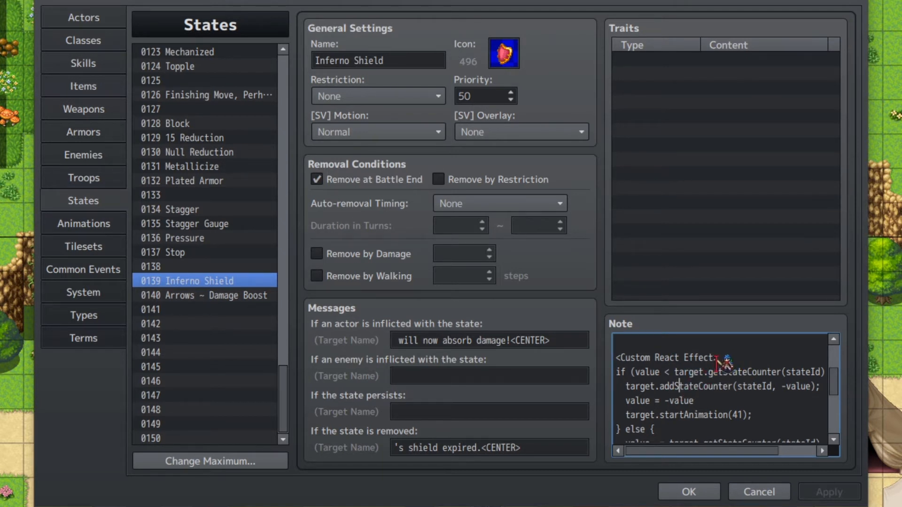
{"action": "left_click_drag", "start_coordinate": [664, 388], "coordinate": [694, 388]}
{"action": "left_click_drag", "start_coordinate": [630, 400], "coordinate": [689, 400]}
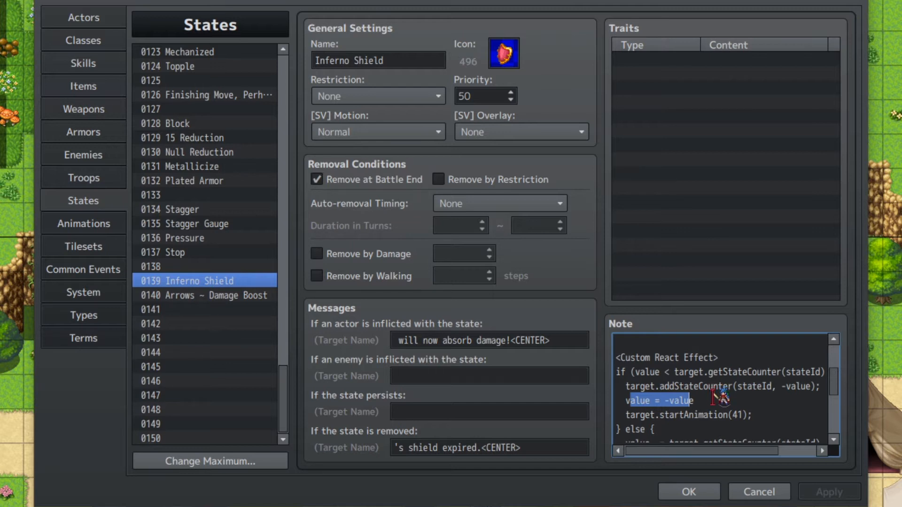
{"action": "left_click_drag", "start_coordinate": [696, 400], "coordinate": [626, 398]}
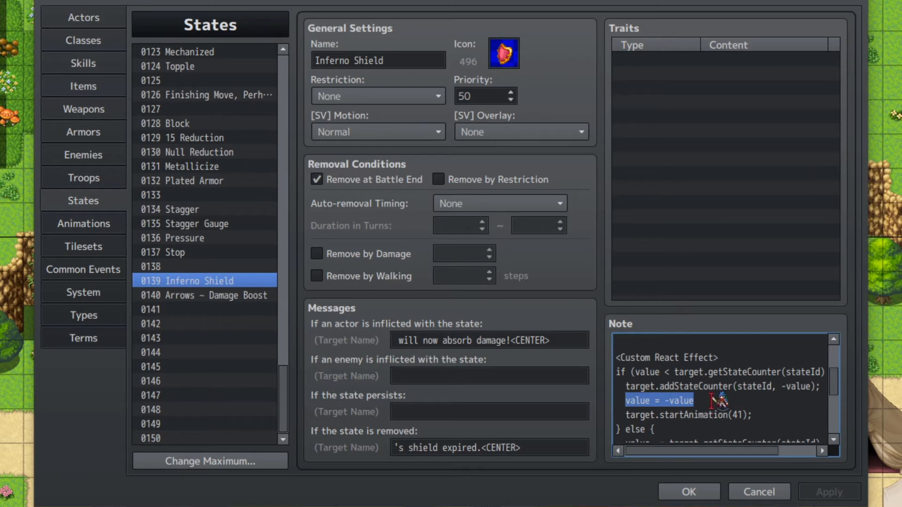
{"action": "scroll", "coordinate": [712, 399], "scroll_direction": "down", "scroll_amount": 1}
{"action": "left_click_drag", "start_coordinate": [708, 389], "coordinate": [627, 390]}
{"action": "left_click_drag", "start_coordinate": [751, 400], "coordinate": [627, 401]}
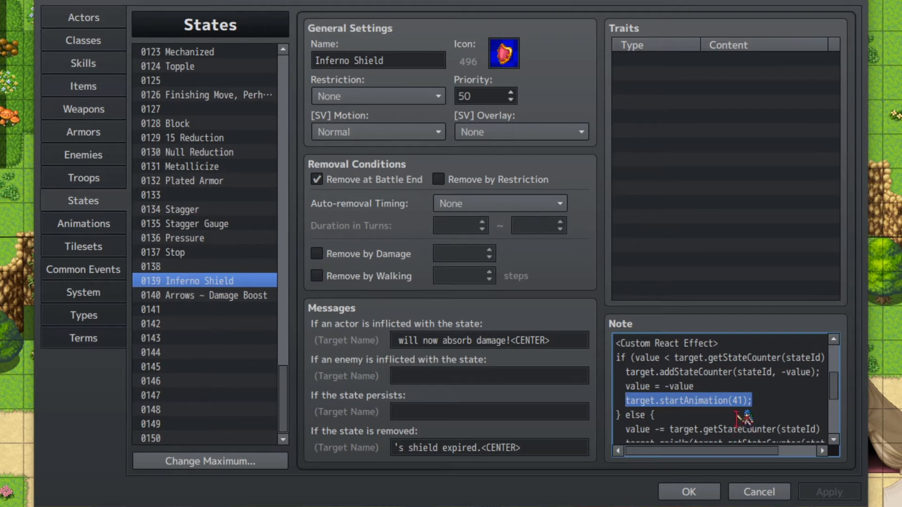
Step: Examine the start of the else branch, where the state counter is subtracted from value
{"action": "left_click_drag", "start_coordinate": [704, 415], "coordinate": [540, 414]}
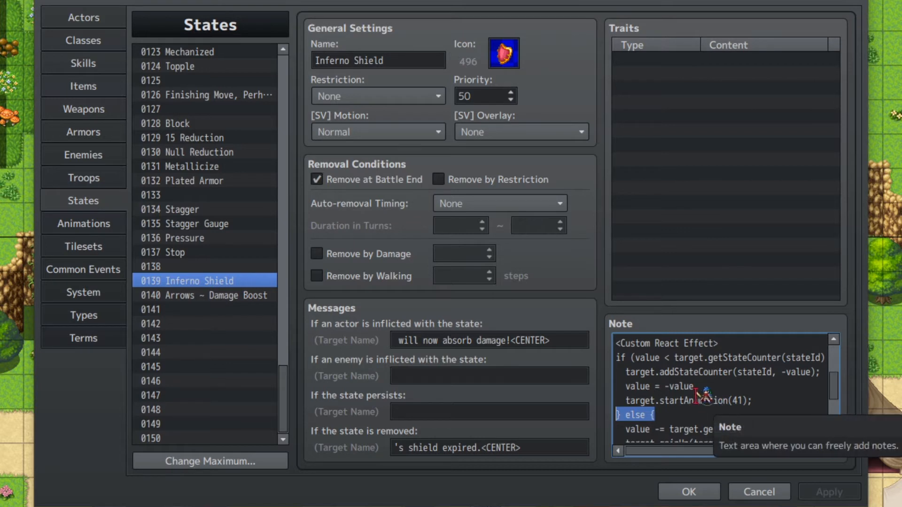
{"action": "scroll", "coordinate": [714, 390], "scroll_direction": "down", "scroll_amount": 1}
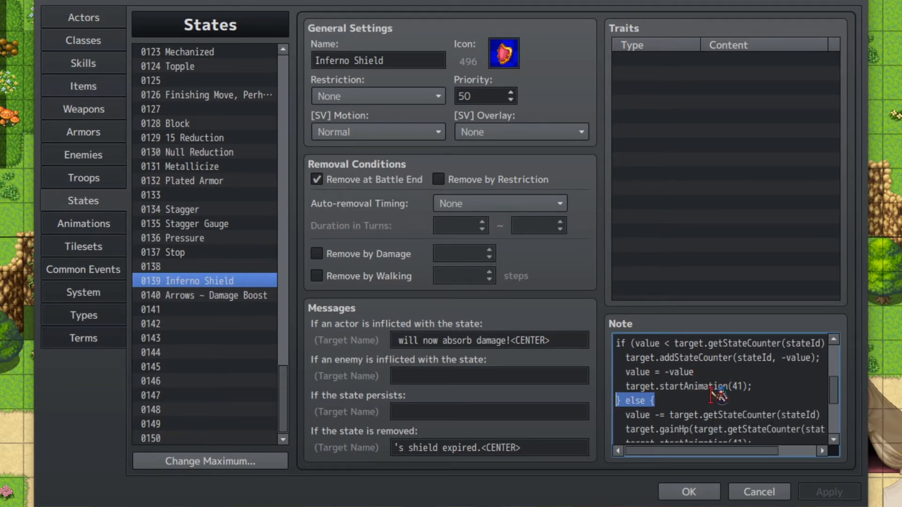
{"action": "scroll", "coordinate": [718, 395], "scroll_direction": "down", "scroll_amount": 2}
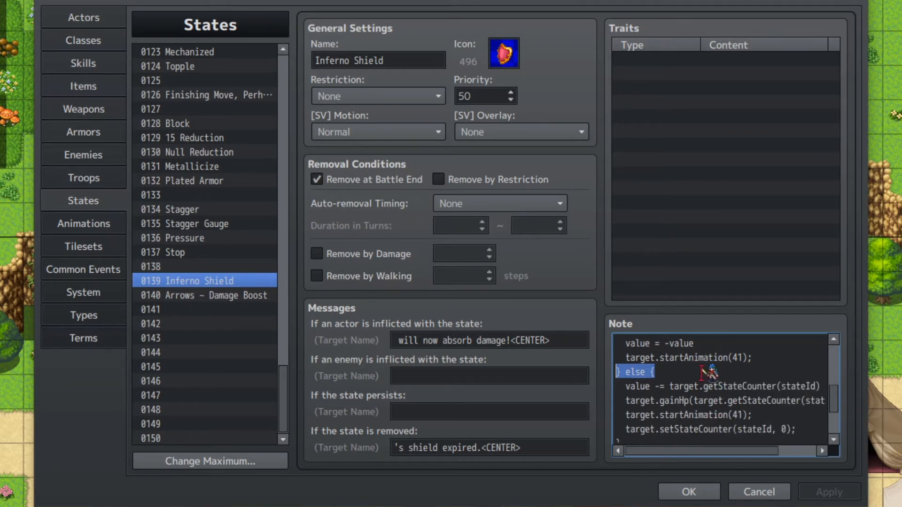
{"action": "left_click", "coordinate": [632, 386]}
{"action": "double_click", "coordinate": [632, 386]}
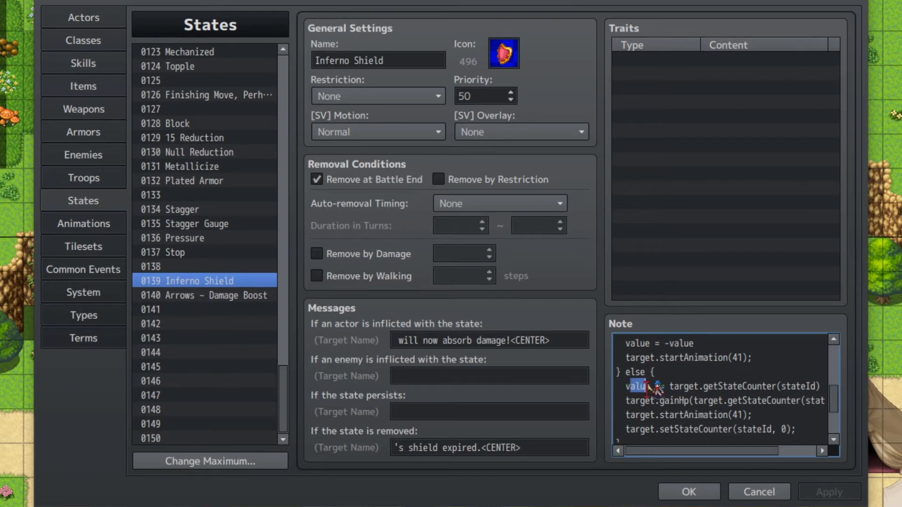
{"action": "left_click", "coordinate": [676, 386]}
{"action": "left_click_drag", "start_coordinate": [675, 386], "coordinate": [773, 389]}
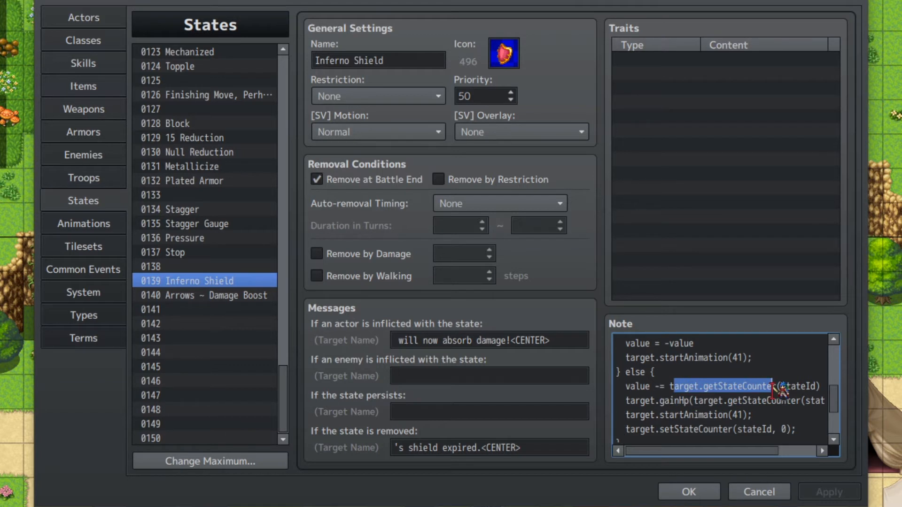
{"action": "left_click_drag", "start_coordinate": [773, 389], "coordinate": [774, 376]}
Step: Examine the else branch's gainHp line and its getStateCounter(stateId) argument
{"action": "left_click_drag", "start_coordinate": [659, 400], "coordinate": [726, 400]}
{"action": "left_click_drag", "start_coordinate": [725, 401], "coordinate": [838, 402]}
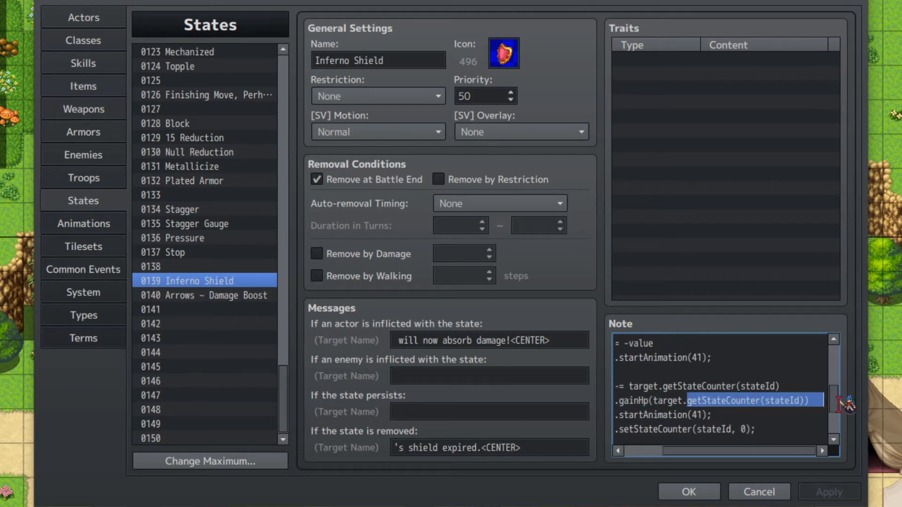
{"action": "left_click", "coordinate": [812, 403]}
{"action": "left_click_drag", "start_coordinate": [678, 403], "coordinate": [803, 405]}
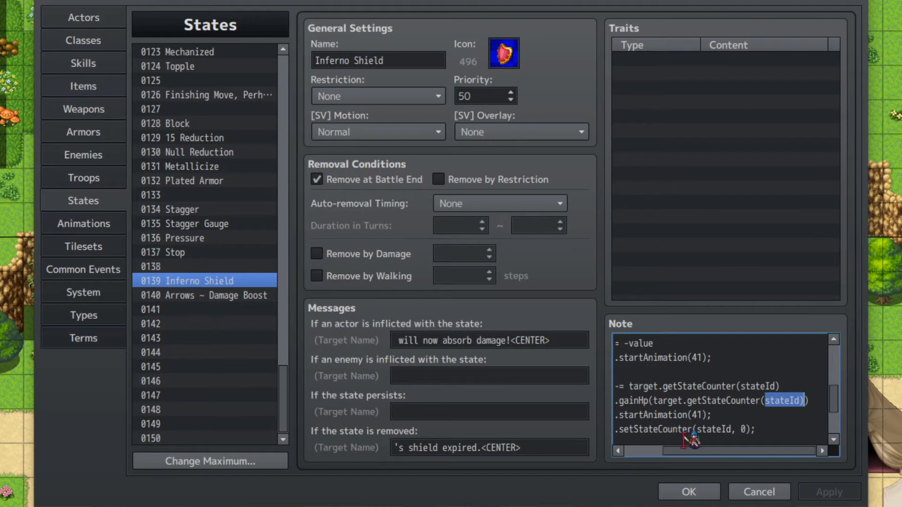
{"action": "left_click", "coordinate": [663, 400]}
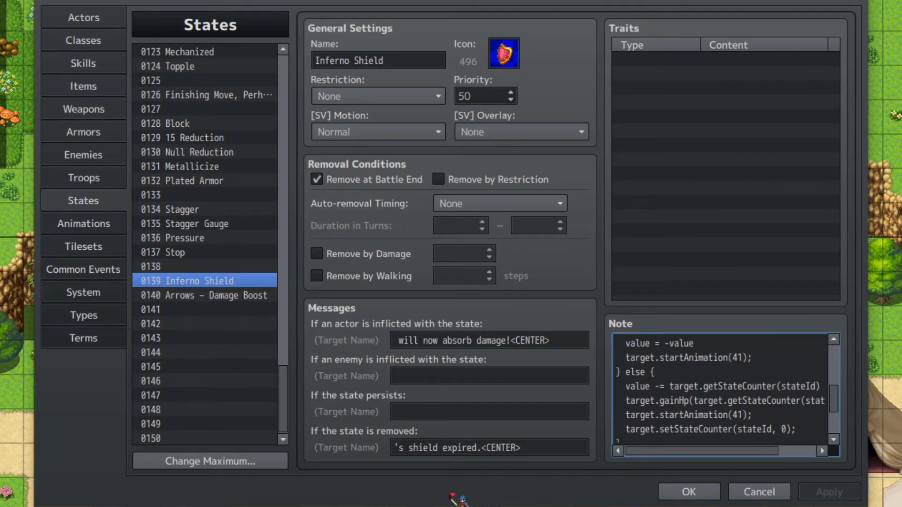
Step: Add the missing semicolon at the end of the target.gainHp line in the Inferno Shield note and apply the database change
{"action": "left_click_drag", "start_coordinate": [651, 450], "coordinate": [799, 448]}
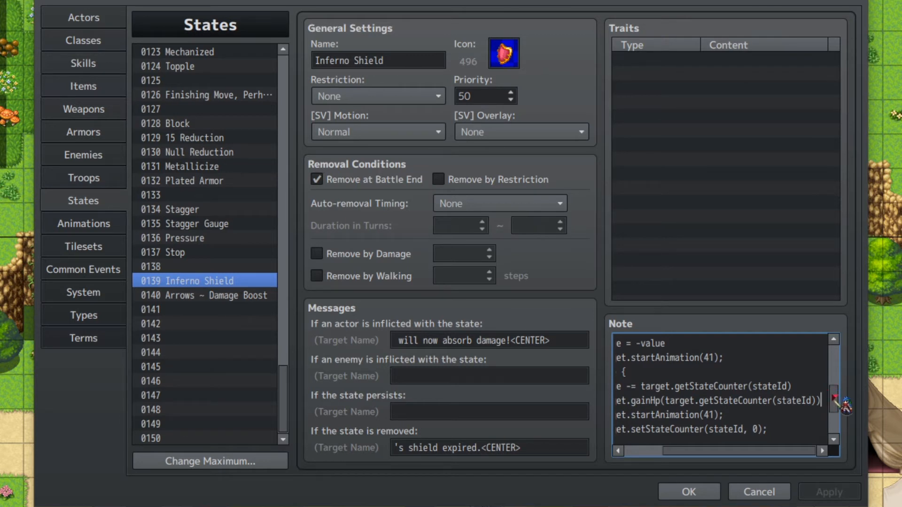
{"action": "left_click", "coordinate": [820, 399]}
{"action": "type", "text": ";"}
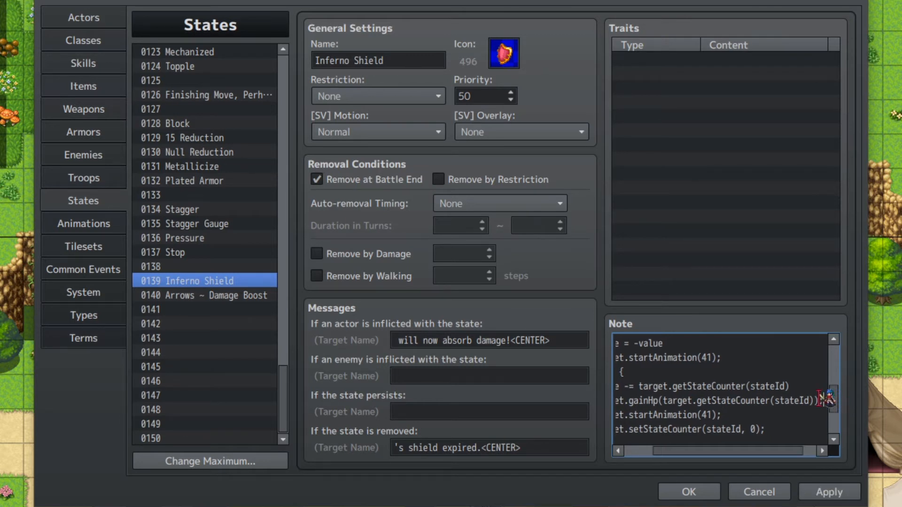
{"action": "left_click", "coordinate": [829, 492]}
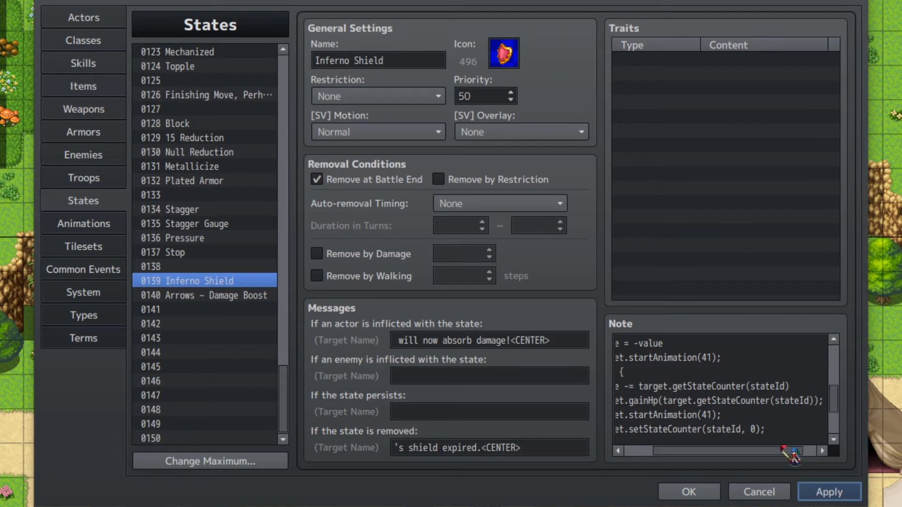
Step: Examine the else branch's startAnimation(41) and setStateCounter(stateId, 0) lines in the Inferno Shield note
{"action": "left_click", "coordinate": [743, 427]}
{"action": "scroll", "coordinate": [739, 428], "scroll_direction": "down", "scroll_amount": 1}
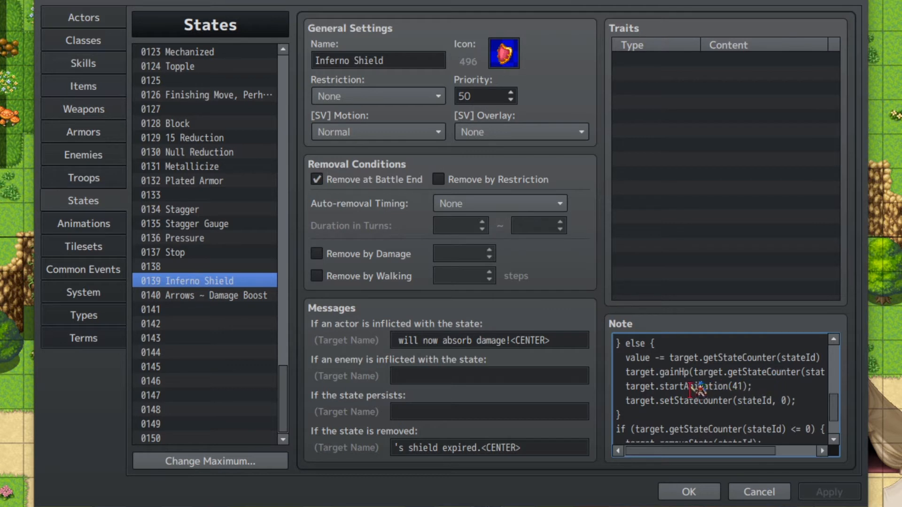
{"action": "left_click_drag", "start_coordinate": [669, 386], "coordinate": [765, 386]}
{"action": "left_click_drag", "start_coordinate": [650, 400], "coordinate": [709, 400]}
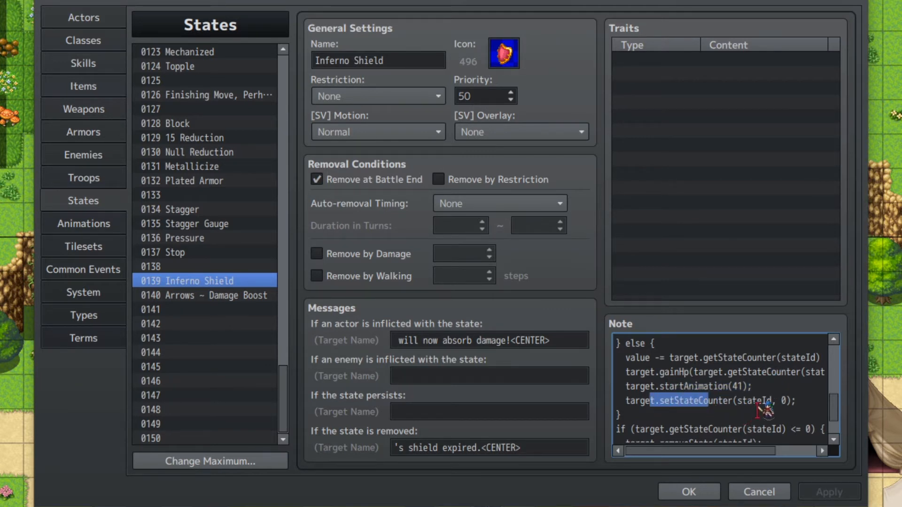
{"action": "left_click_drag", "start_coordinate": [771, 400], "coordinate": [781, 400]}
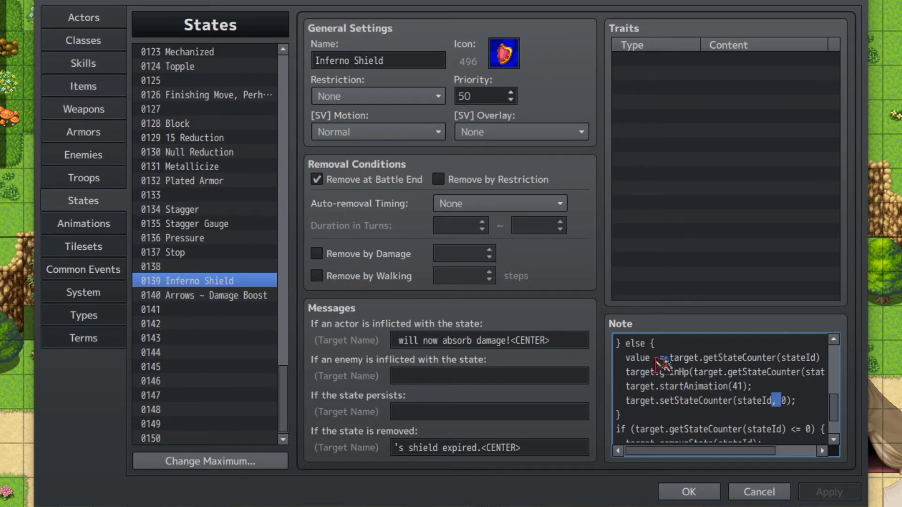
Step: Reread the else branch as a whole, from the value subtraction and gainHp lines through to the counter reset
{"action": "left_click_drag", "start_coordinate": [649, 358], "coordinate": [713, 394]}
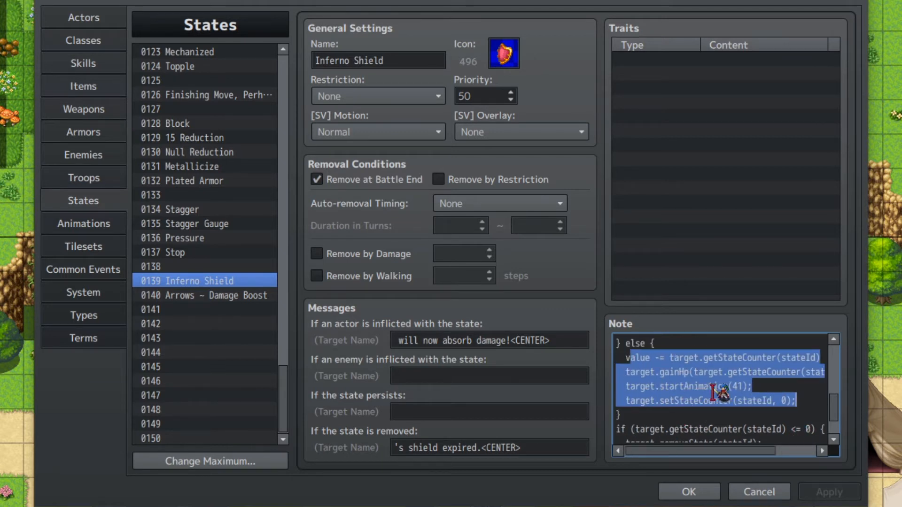
{"action": "left_click", "coordinate": [689, 373]}
{"action": "left_click_drag", "start_coordinate": [635, 358], "coordinate": [751, 370]}
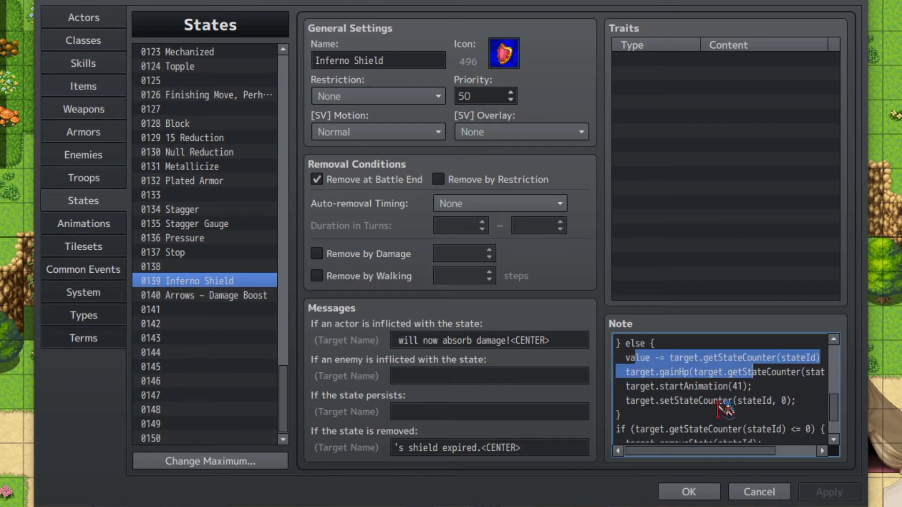
{"action": "left_click", "coordinate": [760, 374]}
{"action": "left_click_drag", "start_coordinate": [635, 400], "coordinate": [794, 401]}
Step: Examine the final getStateCounter(stateId) <= 0 check, its removeState line and the closing Custom React Effect tag
{"action": "scroll", "coordinate": [782, 391], "scroll_direction": "down", "scroll_amount": 1}
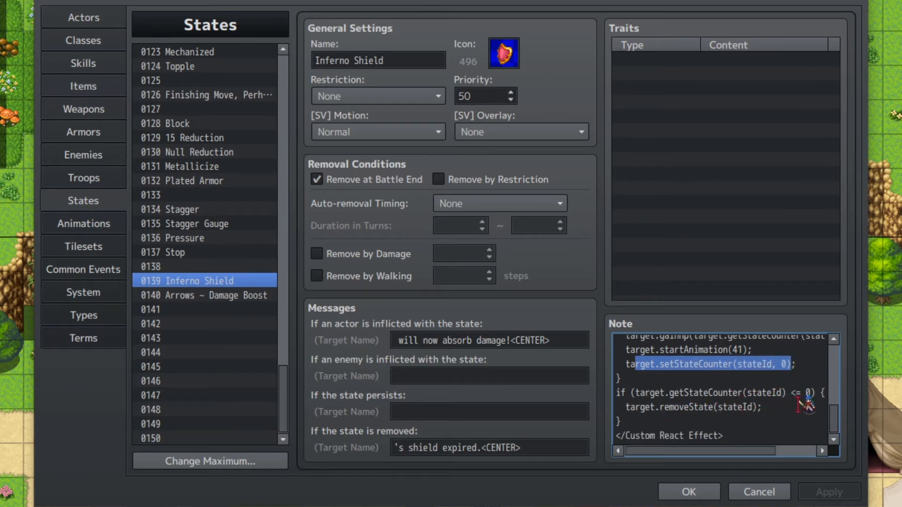
{"action": "left_click_drag", "start_coordinate": [761, 408], "coordinate": [564, 394]}
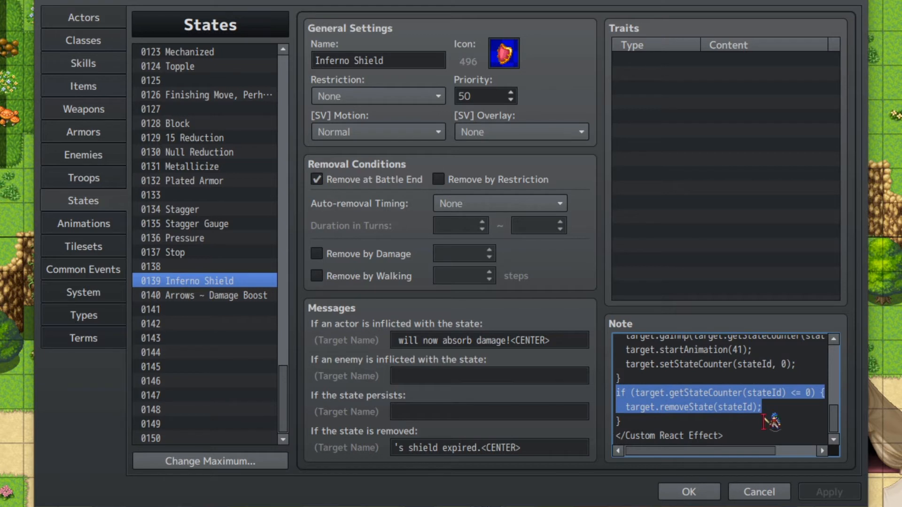
{"action": "left_click_drag", "start_coordinate": [759, 435], "coordinate": [587, 435]}
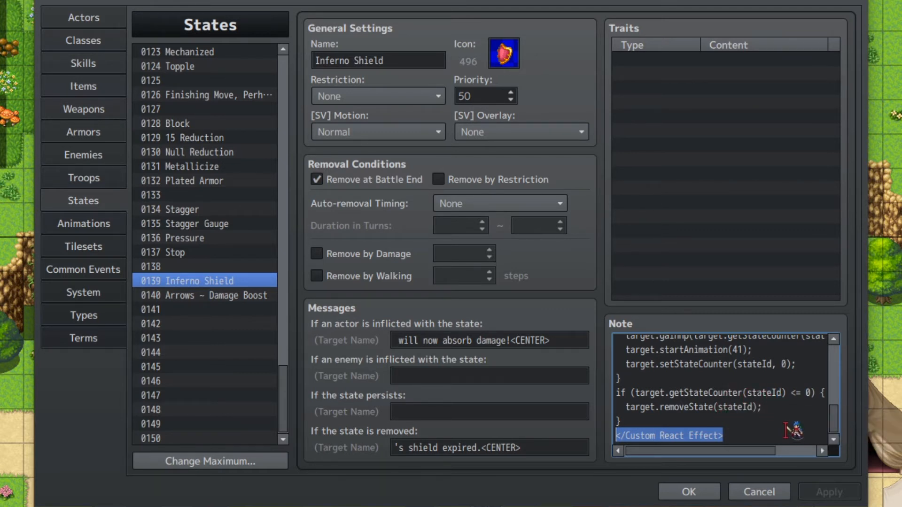
{"action": "scroll", "coordinate": [775, 430], "scroll_direction": "up", "scroll_amount": 1}
{"action": "scroll", "coordinate": [770, 430], "scroll_direction": "up", "scroll_amount": 2}
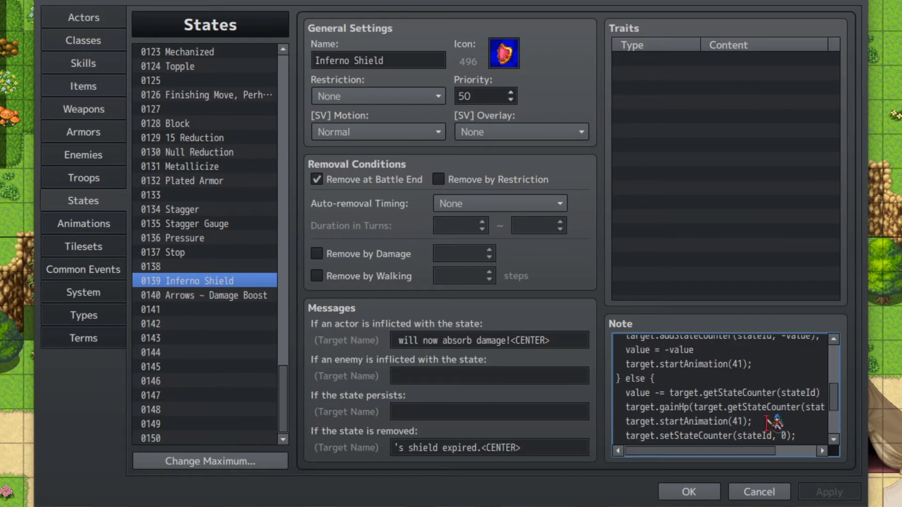
{"action": "scroll", "coordinate": [767, 423], "scroll_direction": "down", "scroll_amount": 2}
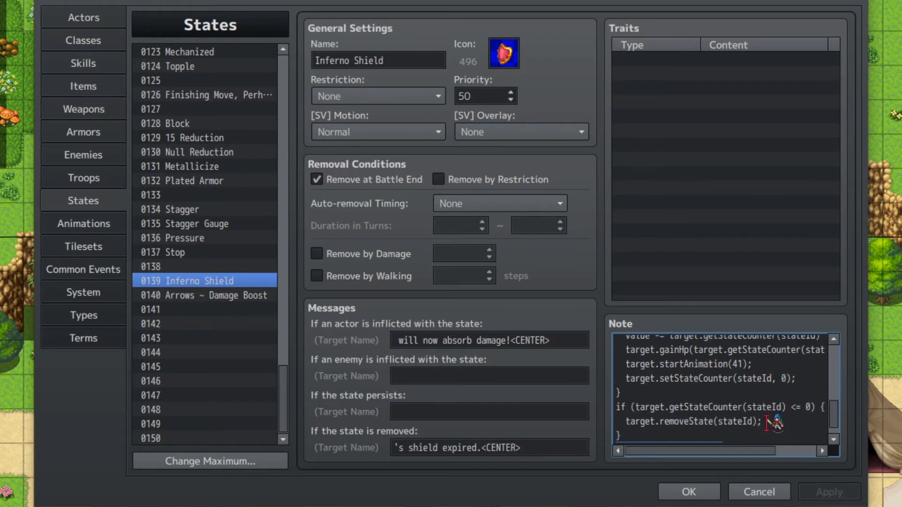
{"action": "scroll", "coordinate": [770, 422], "scroll_direction": "down", "scroll_amount": 1}
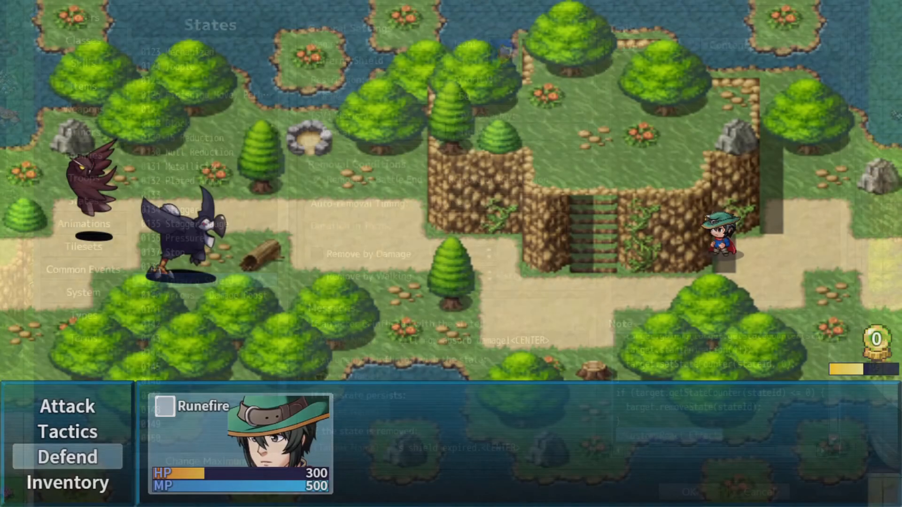
Step: In the battle test, use the Inferno Shield tactic on Runefire
{"action": "key", "text": "Return"}
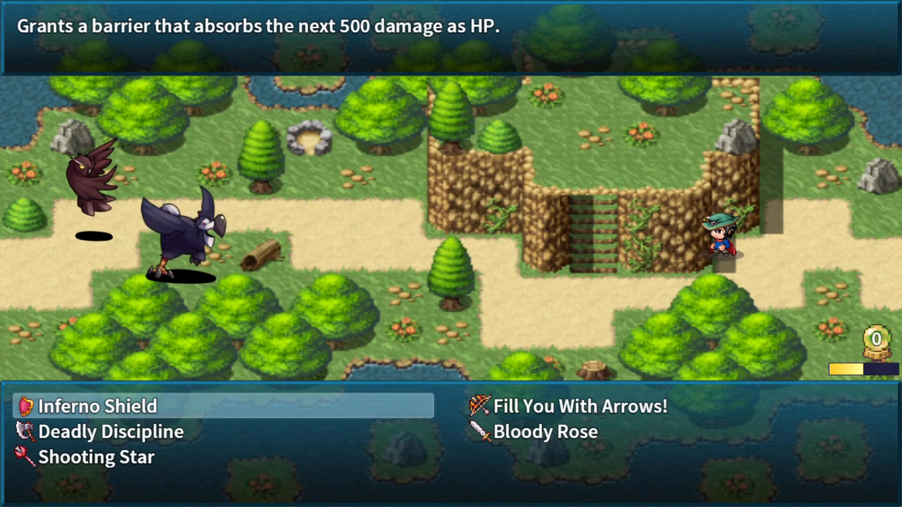
{"action": "key", "text": "Escape"}
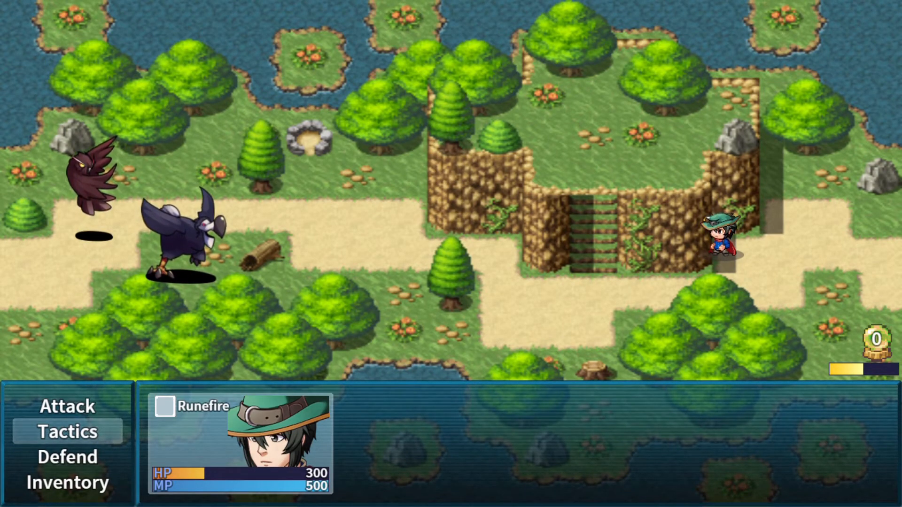
{"action": "key", "text": "Return"}
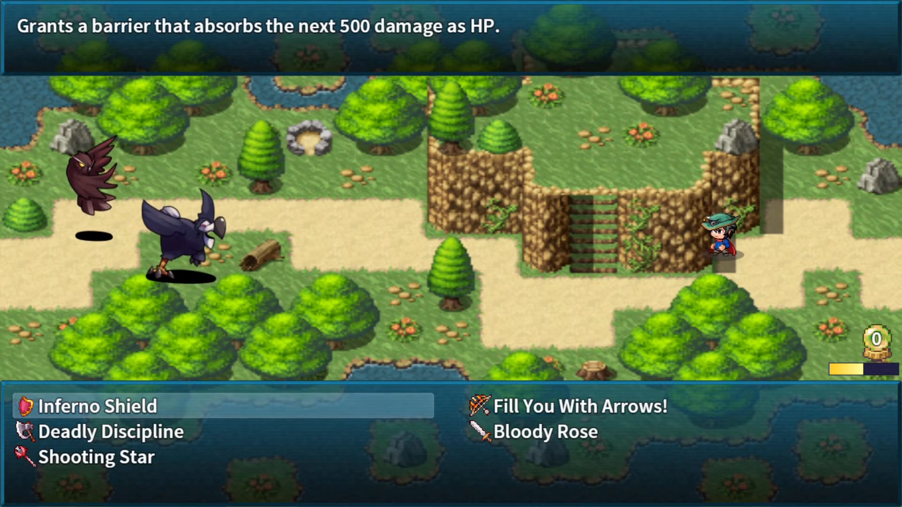
{"action": "key", "text": "Escape"}
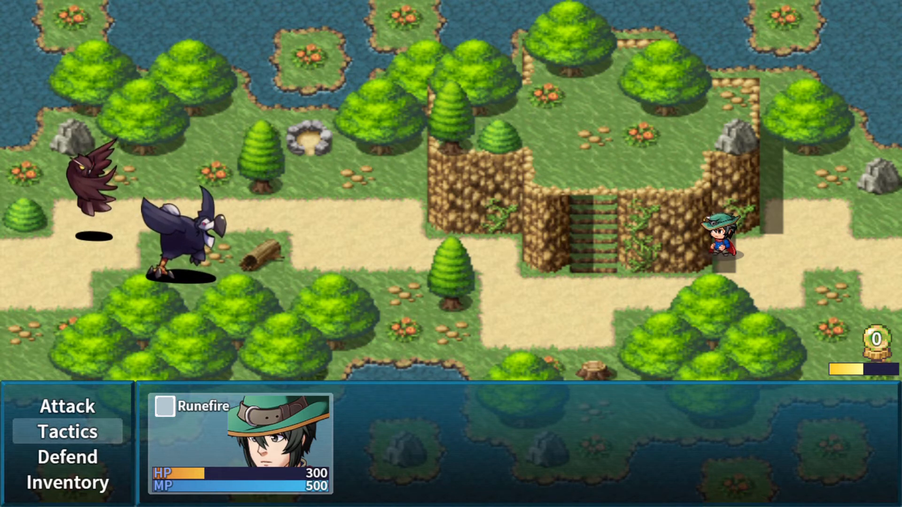
{"action": "key", "text": "Return"}
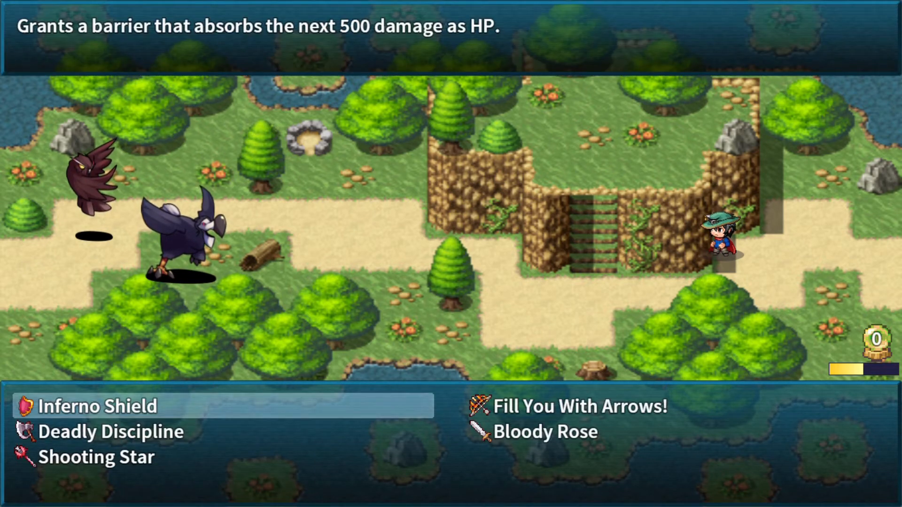
{"action": "key", "text": "Return"}
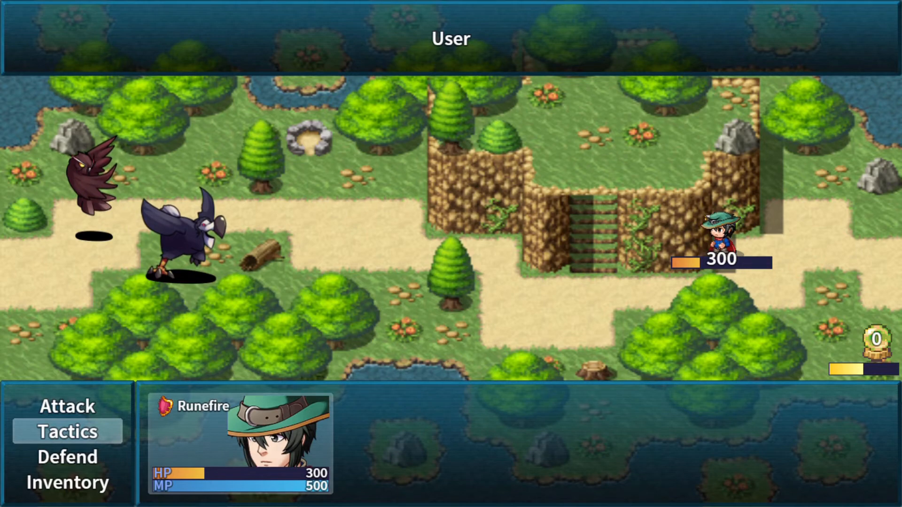
{"action": "key", "text": "Return"}
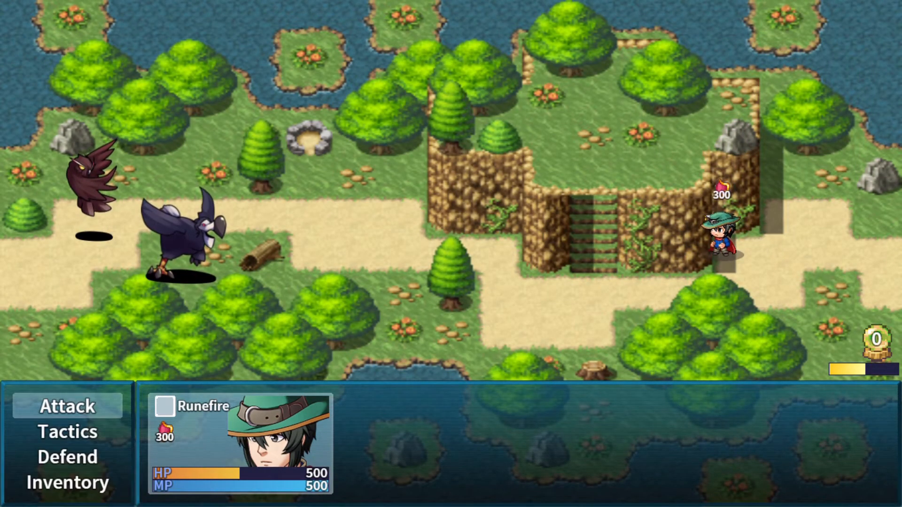
Step: Have Runefire defend in the battle test so enemy attacks hit the active Inferno Shield
{"action": "key", "text": "Down"}
{"action": "key", "text": "Return"}
{"action": "key", "text": "Escape"}
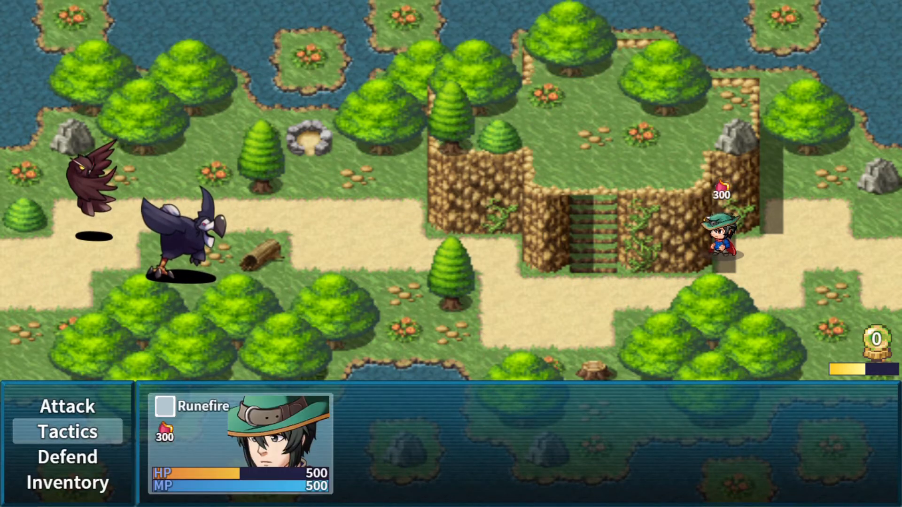
{"action": "key", "text": "Down"}
{"action": "key", "text": "Return"}
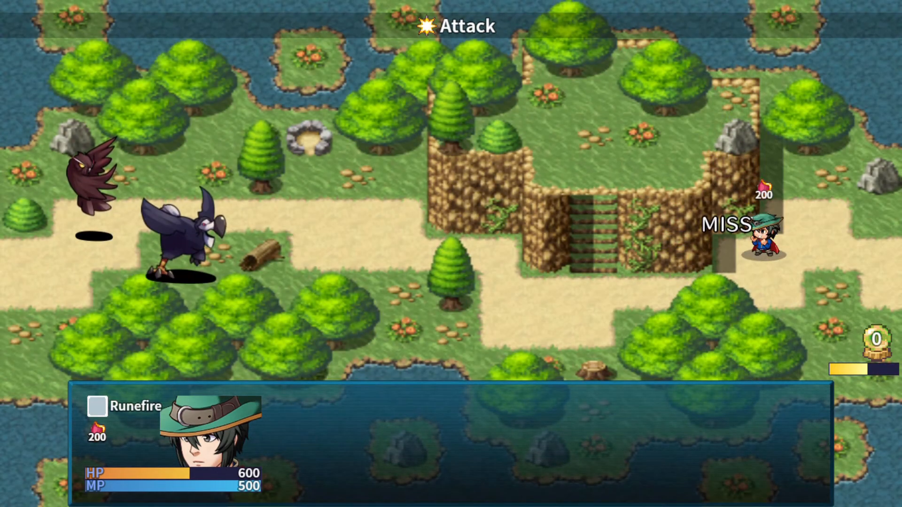
{"action": "key", "text": "Down"}
{"action": "key", "text": "Return"}
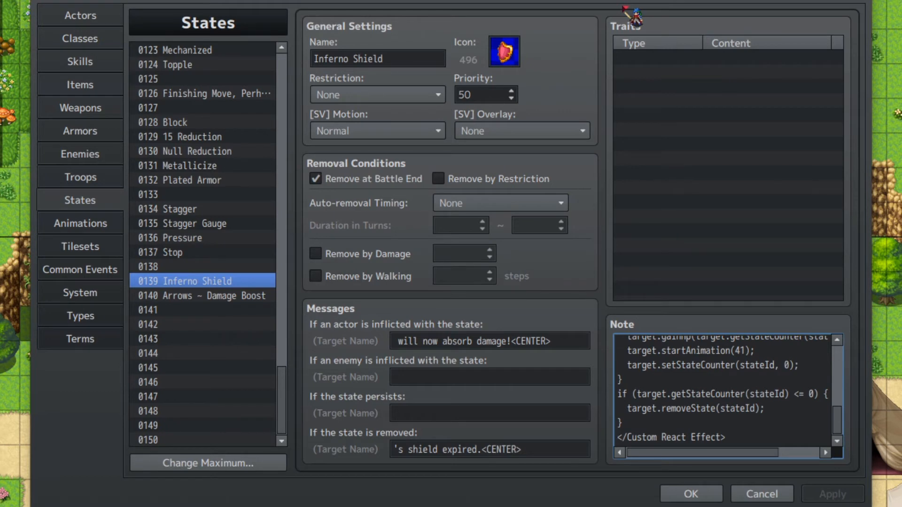
Step: Open the Fill You With Arrows! skill in the database and read through its full description
{"action": "left_click", "coordinate": [79, 68]}
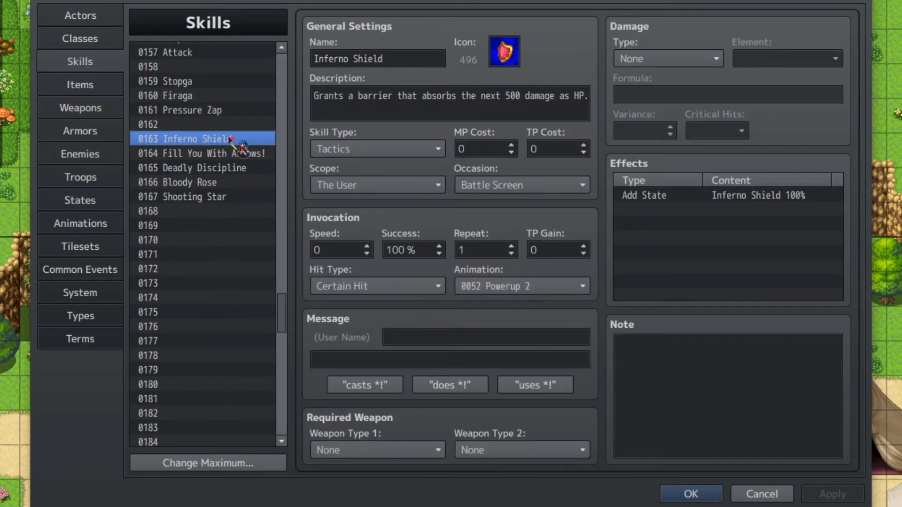
{"action": "left_click", "coordinate": [244, 154]}
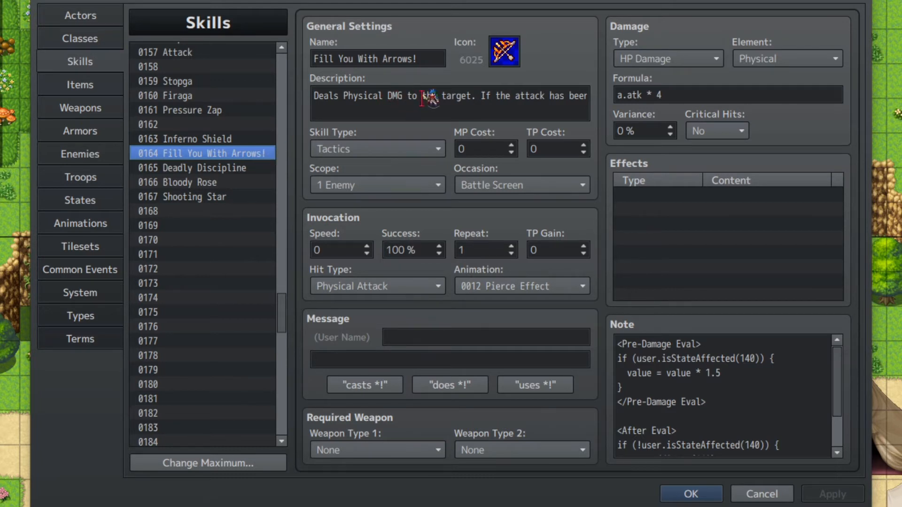
{"action": "left_click", "coordinate": [446, 99]}
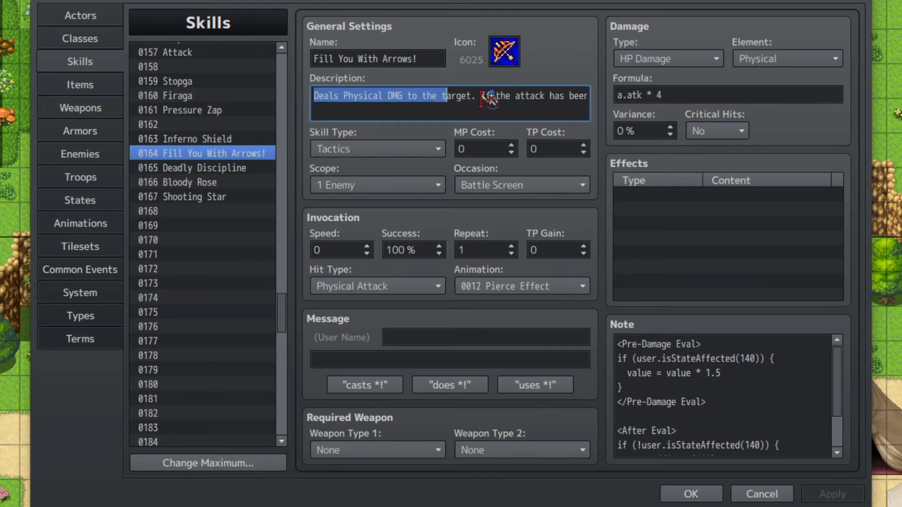
{"action": "key", "text": "shift+End"}
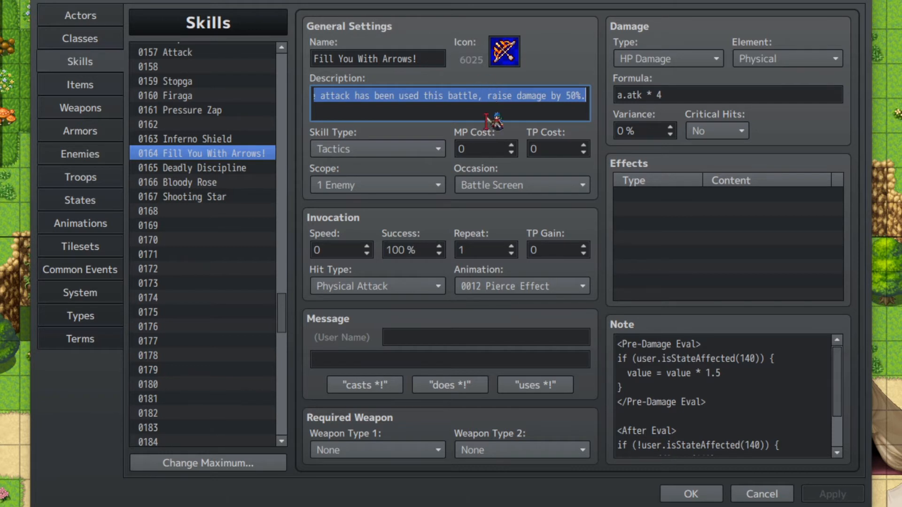
Step: Review the Fill You With Arrows! skill's scope, hit type, damage formula and element
{"action": "left_click", "coordinate": [402, 184]}
{"action": "left_click", "coordinate": [406, 190]}
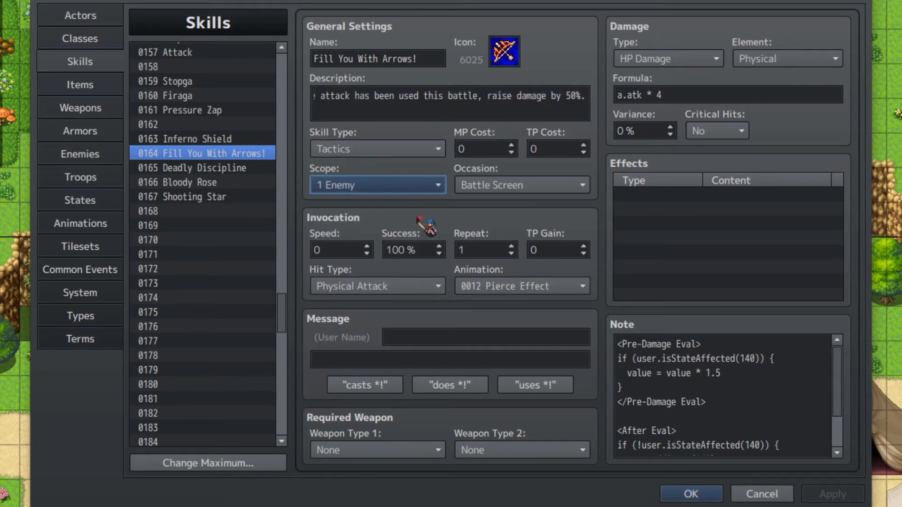
{"action": "left_click", "coordinate": [397, 285]}
{"action": "left_click", "coordinate": [418, 285]}
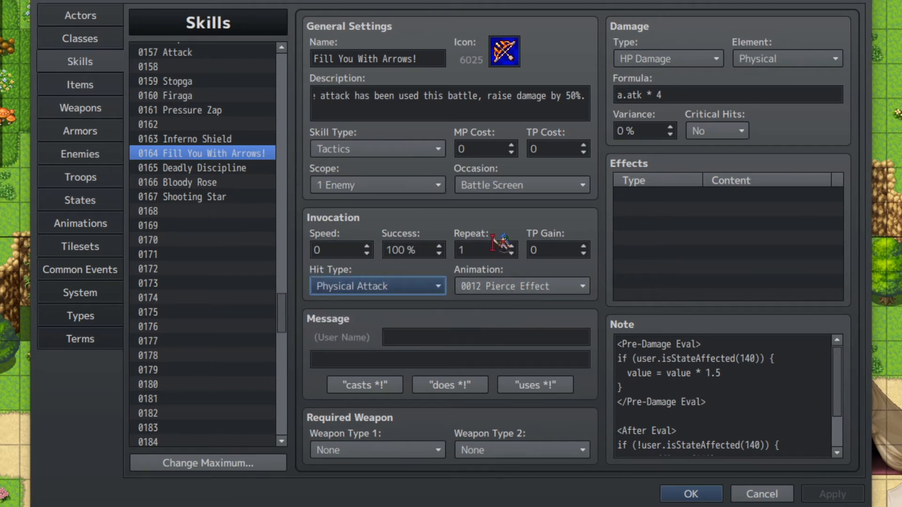
{"action": "left_click", "coordinate": [725, 89]}
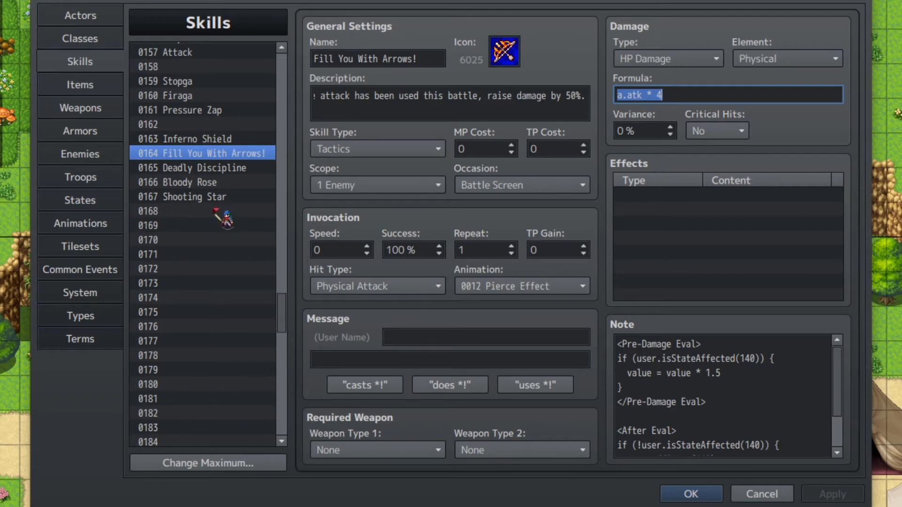
{"action": "left_click", "coordinate": [821, 61]}
{"action": "left_click", "coordinate": [821, 60]}
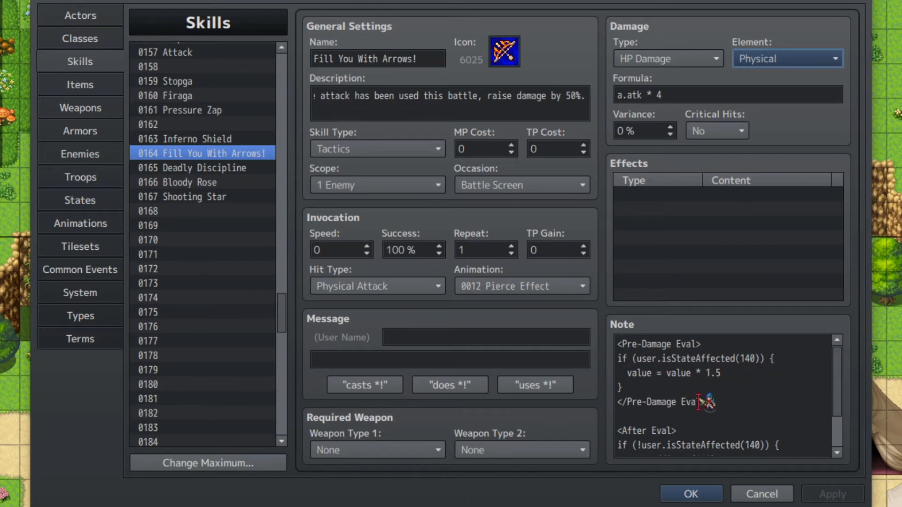
Step: Examine the Pre-Damage Eval note code, covering its isStateAffected(140) condition and the value * 1.5 line
{"action": "left_click", "coordinate": [618, 345]}
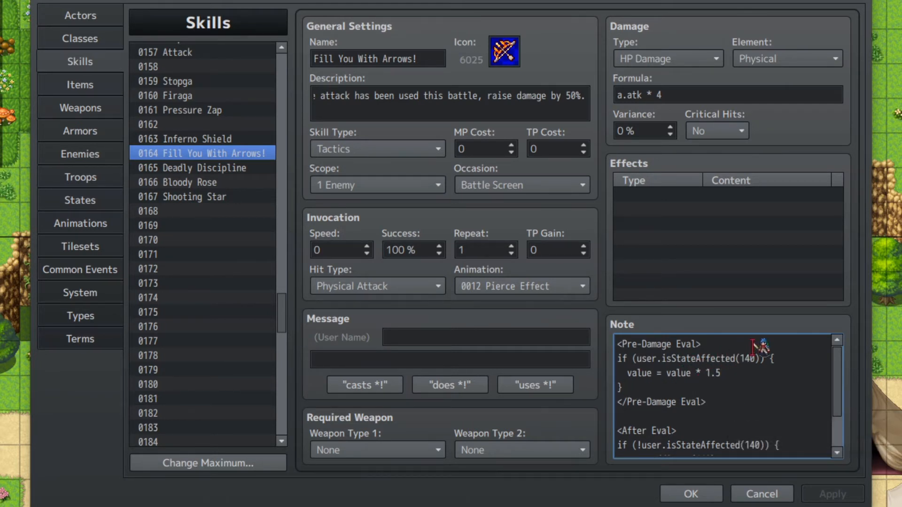
{"action": "left_click_drag", "start_coordinate": [731, 372], "coordinate": [631, 373]}
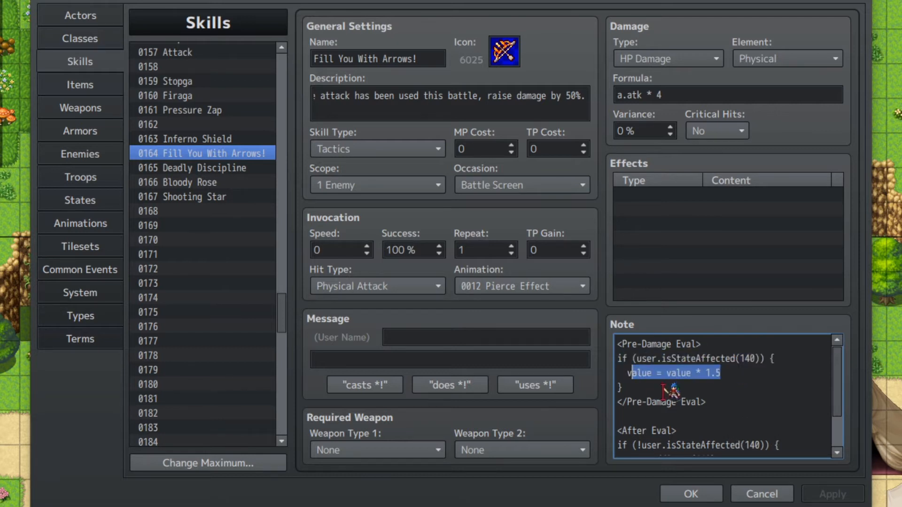
{"action": "double_click", "coordinate": [641, 373]}
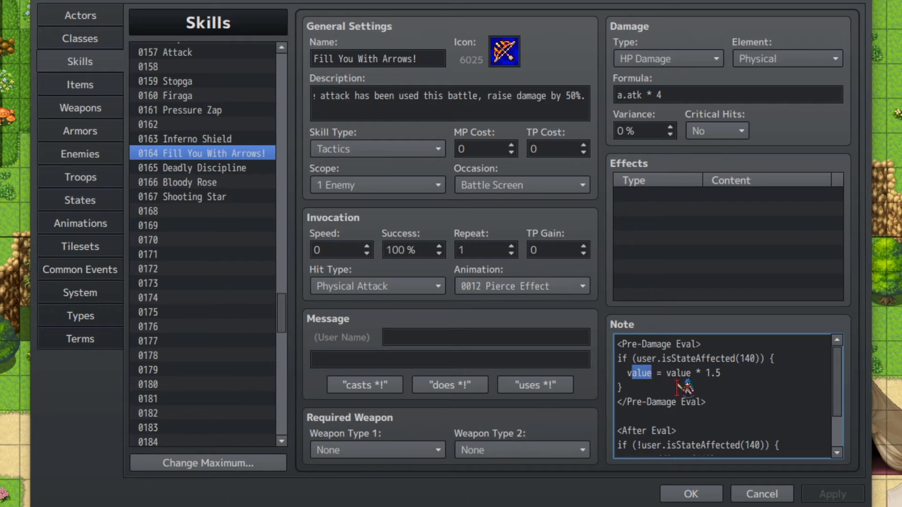
{"action": "left_click_drag", "start_coordinate": [676, 373], "coordinate": [719, 372]}
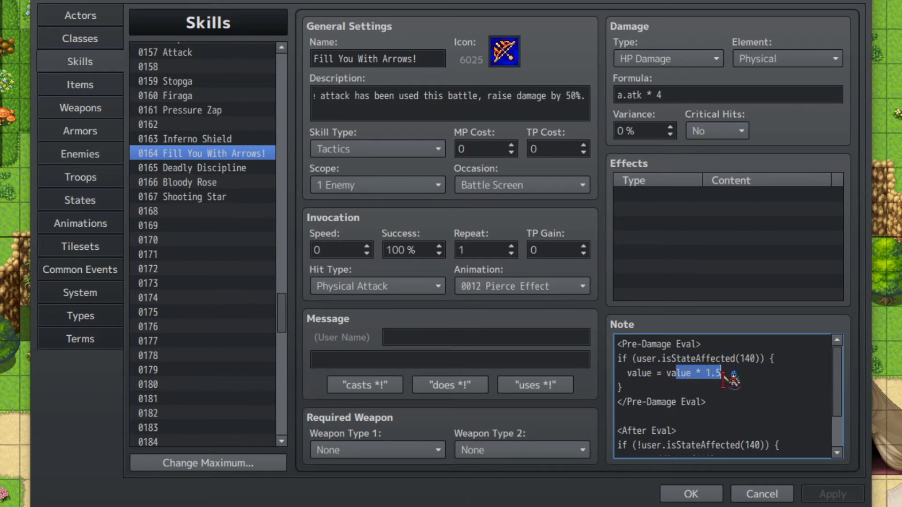
{"action": "left_click_drag", "start_coordinate": [666, 373], "coordinate": [498, 343]}
{"action": "left_click", "coordinate": [651, 386]}
{"action": "left_click_drag", "start_coordinate": [706, 400], "coordinate": [584, 316]}
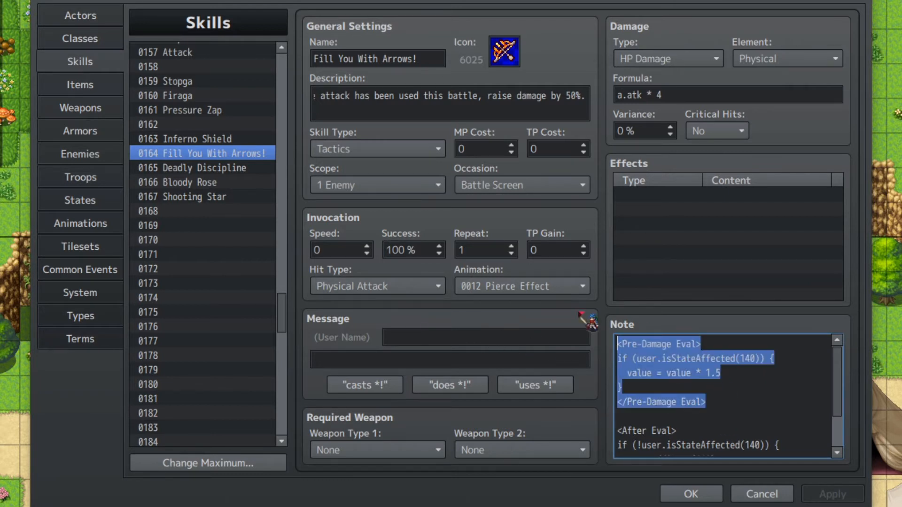
Step: Open the Arrows ~ Damage Boost state in the database and read its note about the 50% boost and Remove at Battle End
{"action": "left_click", "coordinate": [84, 201]}
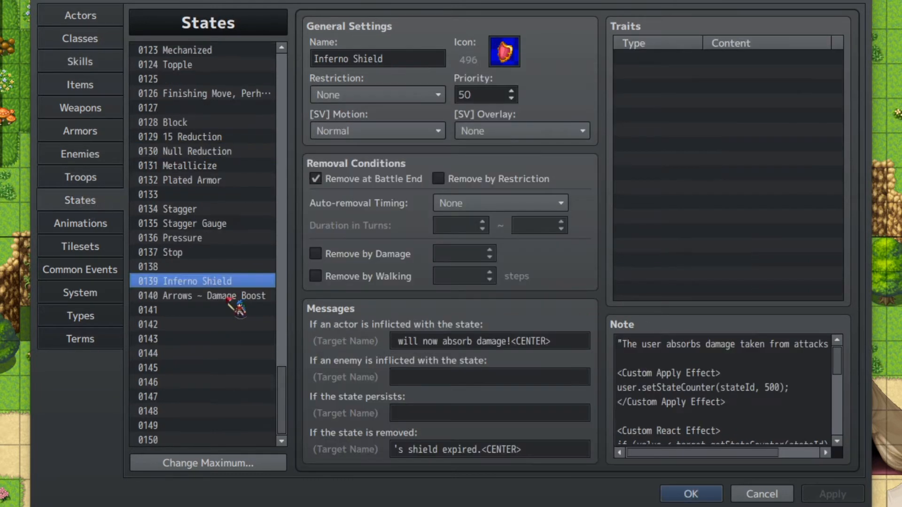
{"action": "left_click", "coordinate": [228, 297]}
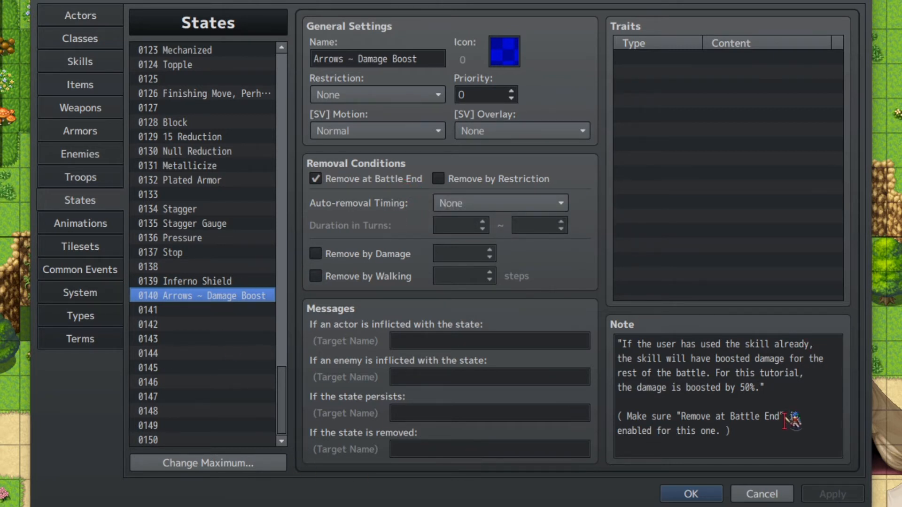
{"action": "left_click", "coordinate": [787, 381]}
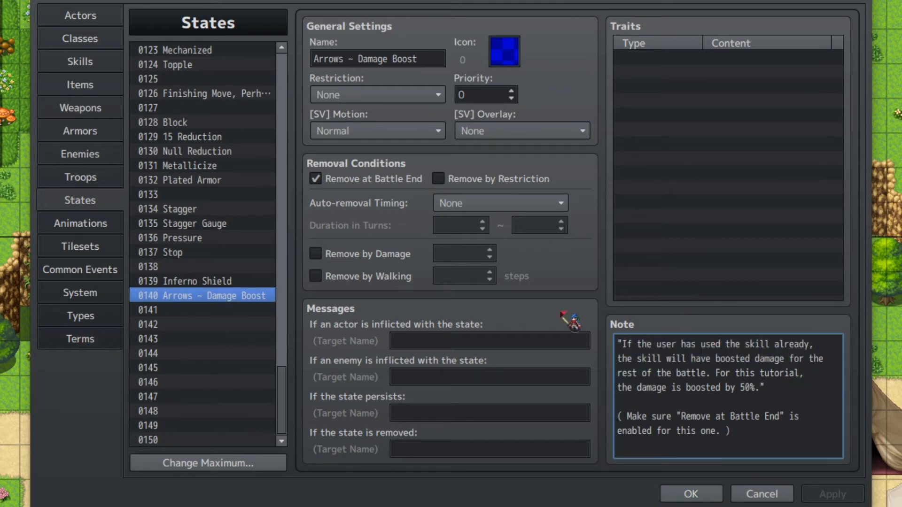
{"action": "left_click", "coordinate": [785, 390], "text": "shift"}
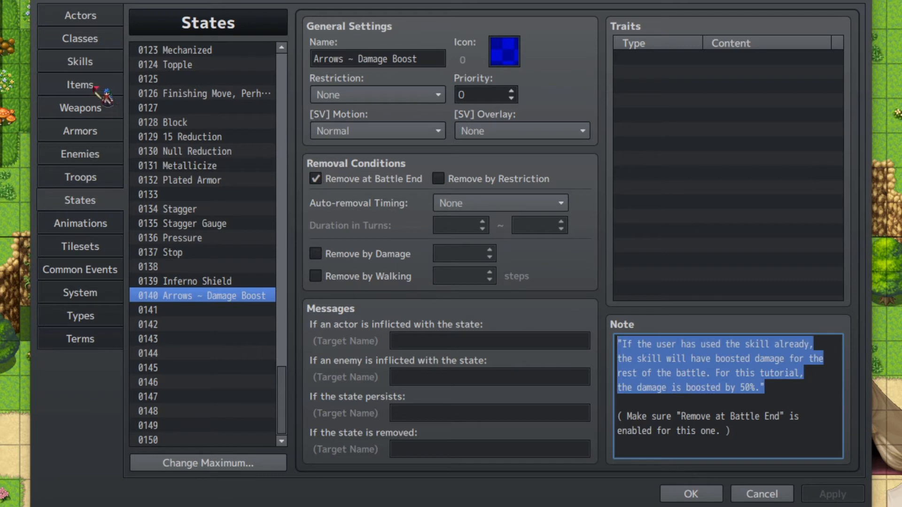
Step: Return to the Fill You With Arrows! skill and examine its After Eval note code that adds state 140 to the user
{"action": "left_click", "coordinate": [107, 65]}
{"action": "scroll", "coordinate": [791, 375], "scroll_direction": "down", "scroll_amount": 1}
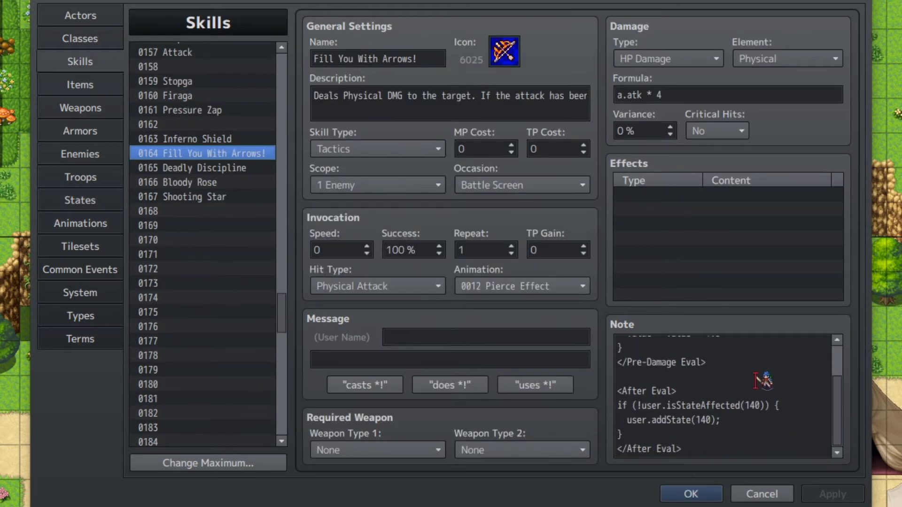
{"action": "left_click", "coordinate": [675, 390], "text": "shift"}
{"action": "left_click_drag", "start_coordinate": [632, 405], "coordinate": [634, 424]}
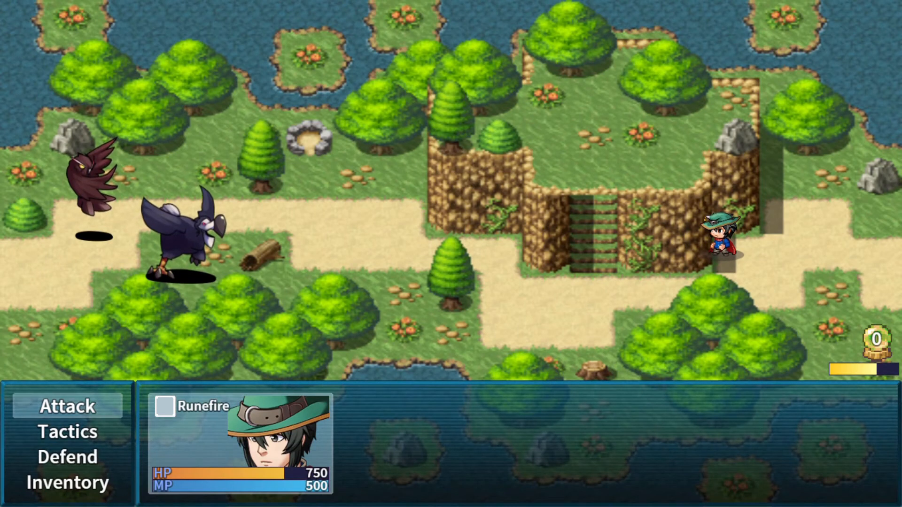
Step: In the battle test, have Runefire use Fill You With Arrows! on the Lv1 Rockfeather
{"action": "key", "text": "Return"}
{"action": "key", "text": "Right"}
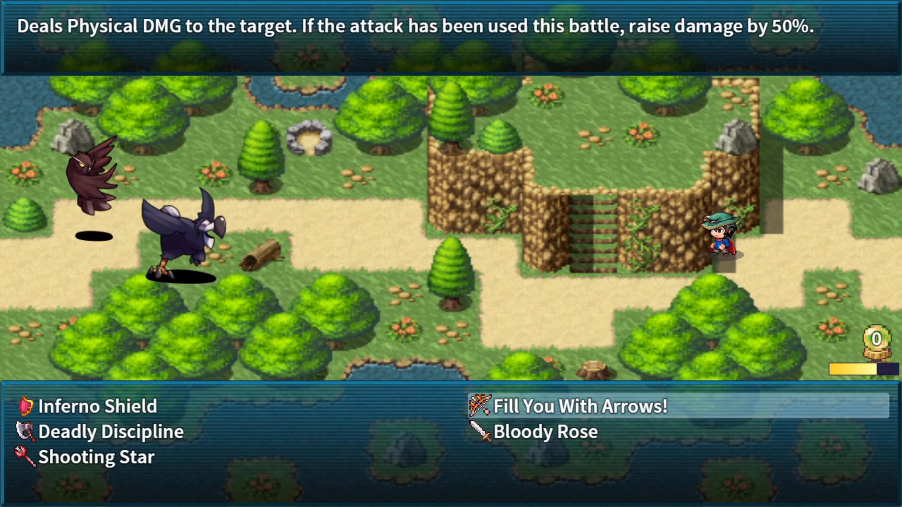
{"action": "key", "text": "Return"}
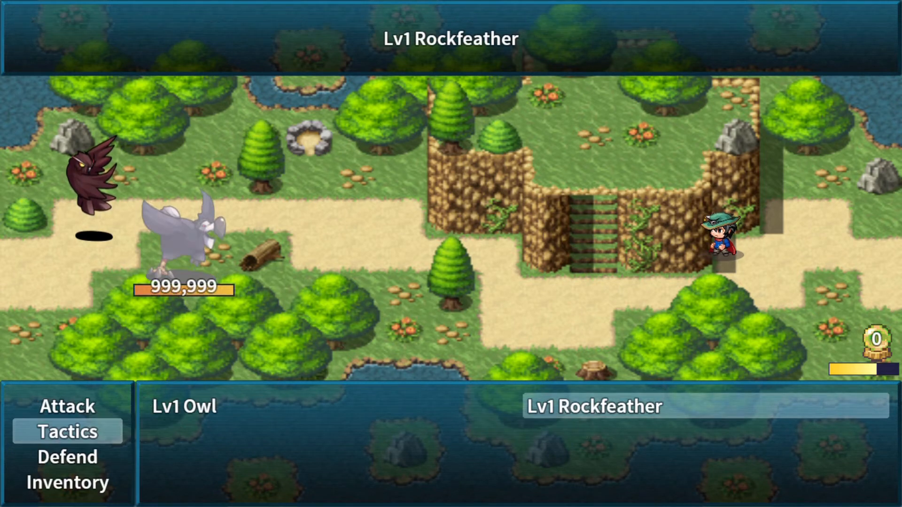
{"action": "key", "text": "Return"}
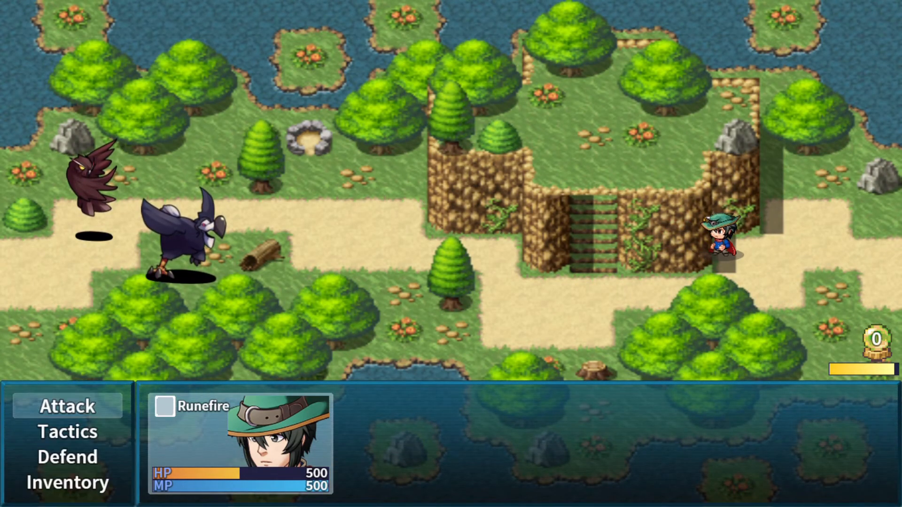
Step: Use Fill You With Arrows! on the Lv1 Rockfeather a second time to test the damage boost
{"action": "key", "text": "Down"}
{"action": "key", "text": "Return"}
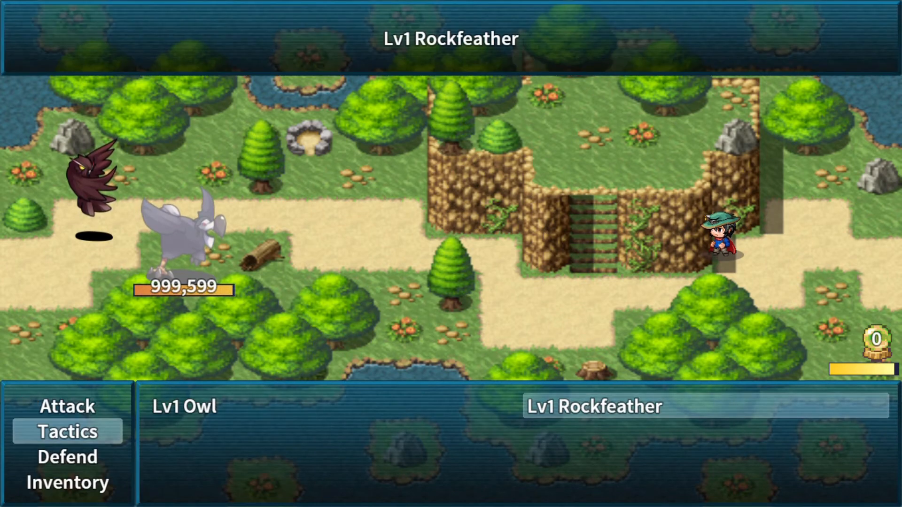
{"action": "key", "text": "Return"}
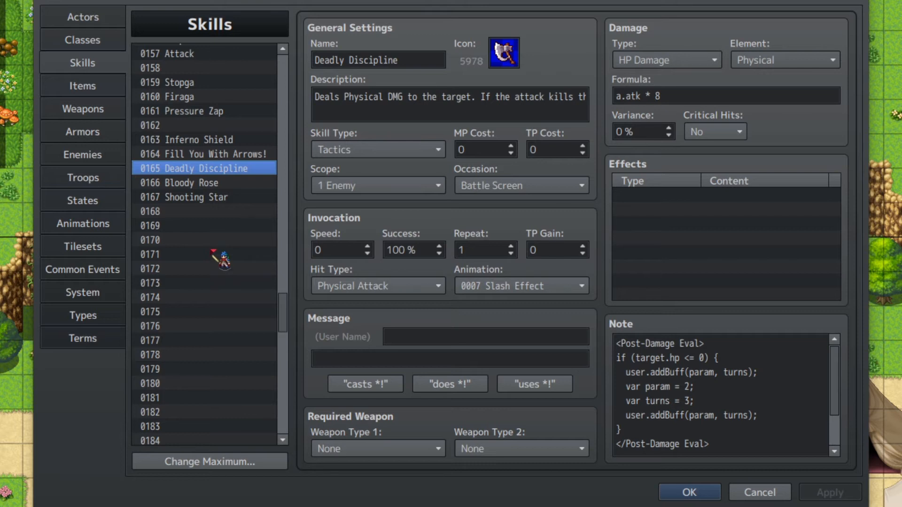
Step: Read the Deadly Discipline skill's full description and the target.hp <= 0 condition opening its Post-Damage Eval note
{"action": "triple_click", "coordinate": [431, 116]}
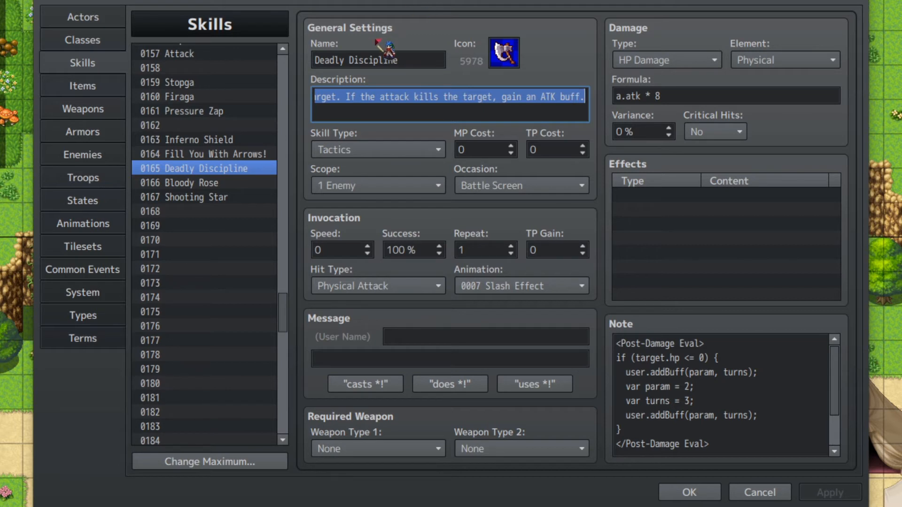
{"action": "key", "text": "Home"}
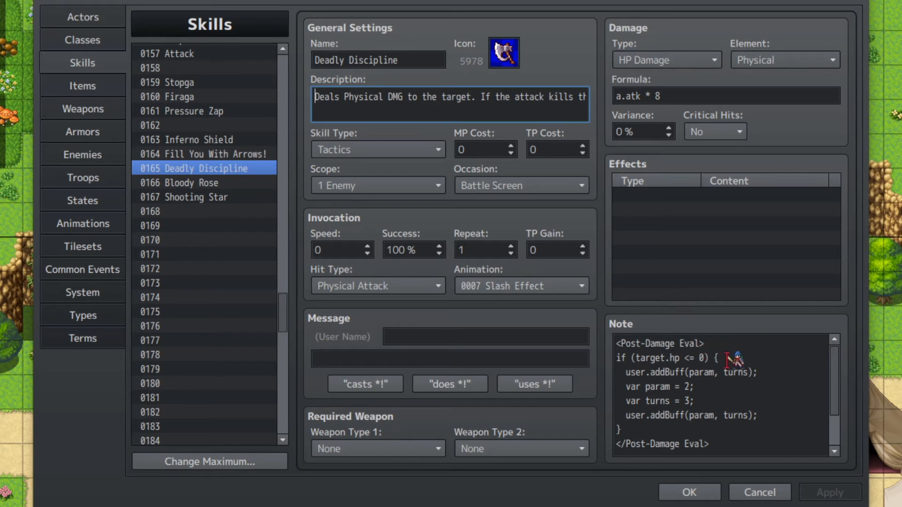
{"action": "left_click_drag", "start_coordinate": [709, 345], "coordinate": [609, 346]}
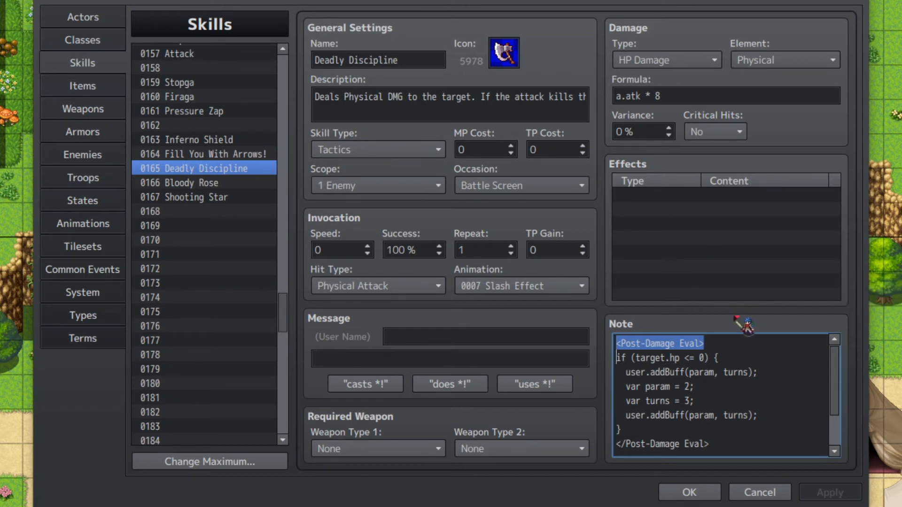
{"action": "left_click_drag", "start_coordinate": [744, 353], "coordinate": [578, 342]}
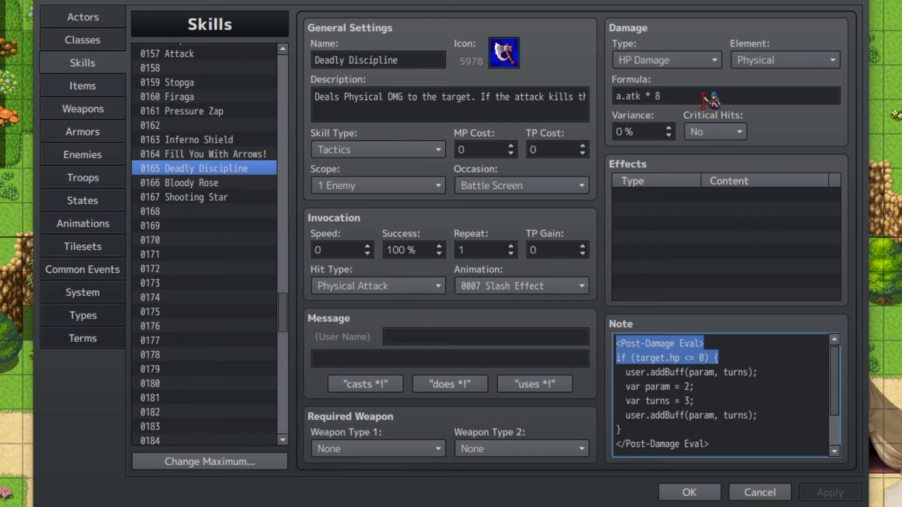
Step: Review the Deadly Discipline skill's damage formula, scope and hit type
{"action": "left_click_drag", "start_coordinate": [709, 93], "coordinate": [369, 154]}
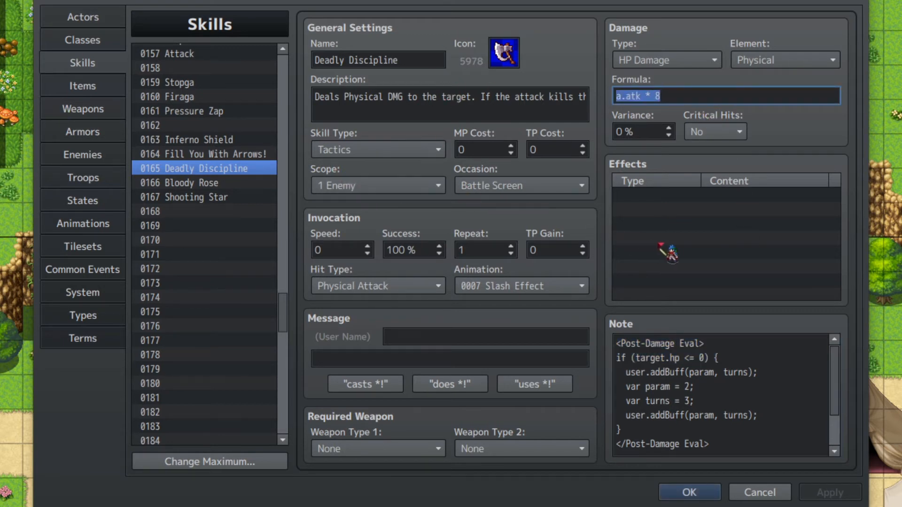
{"action": "left_click", "coordinate": [414, 186]}
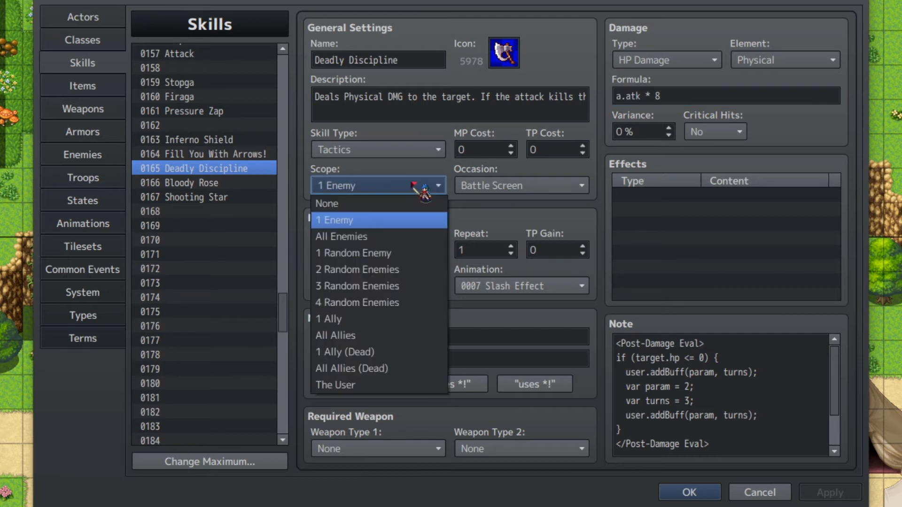
{"action": "left_click", "coordinate": [418, 183]}
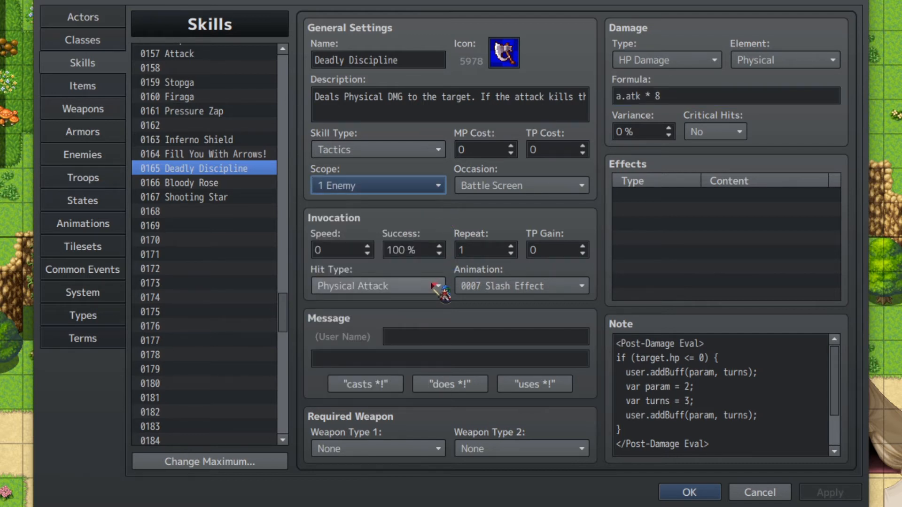
{"action": "left_click", "coordinate": [390, 284]}
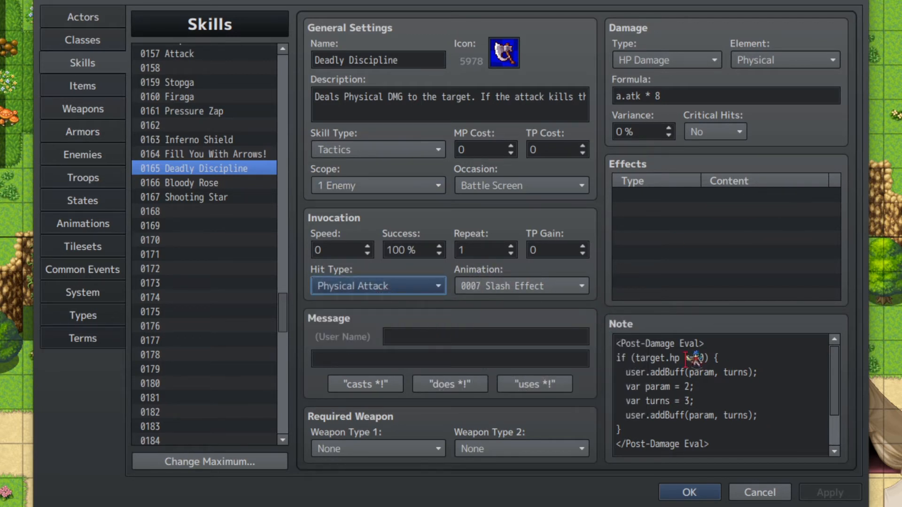
Step: Examine the Deadly Discipline note code, comparing its two user.addBuff(param, turns) lines inside the condition
{"action": "left_click_drag", "start_coordinate": [649, 361], "coordinate": [694, 370]}
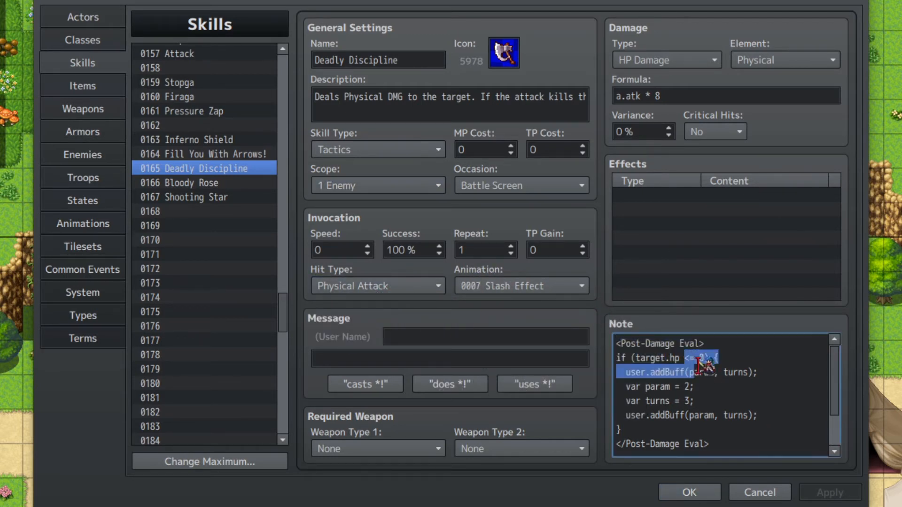
{"action": "key", "text": "ctrl+a"}
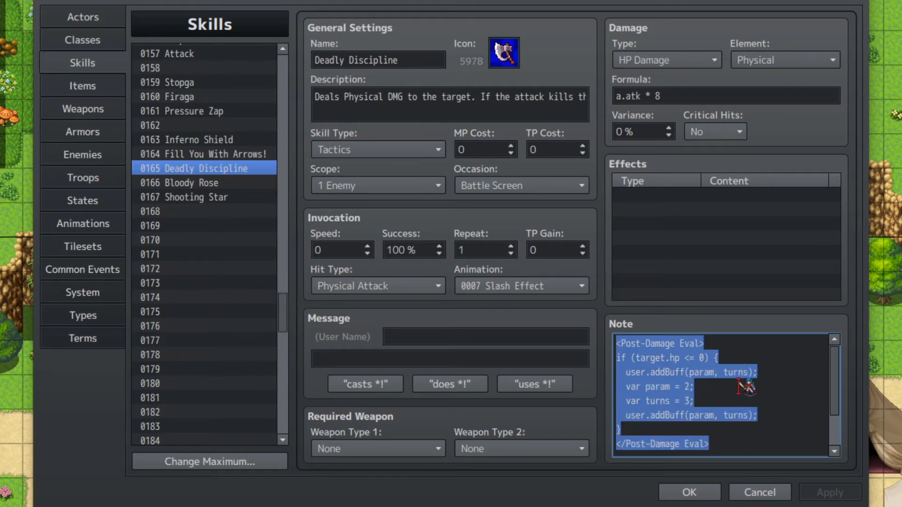
{"action": "left_click", "coordinate": [657, 387]}
{"action": "left_click_drag", "start_coordinate": [630, 372], "coordinate": [737, 372]}
{"action": "left_click_drag", "start_coordinate": [627, 369], "coordinate": [754, 369]}
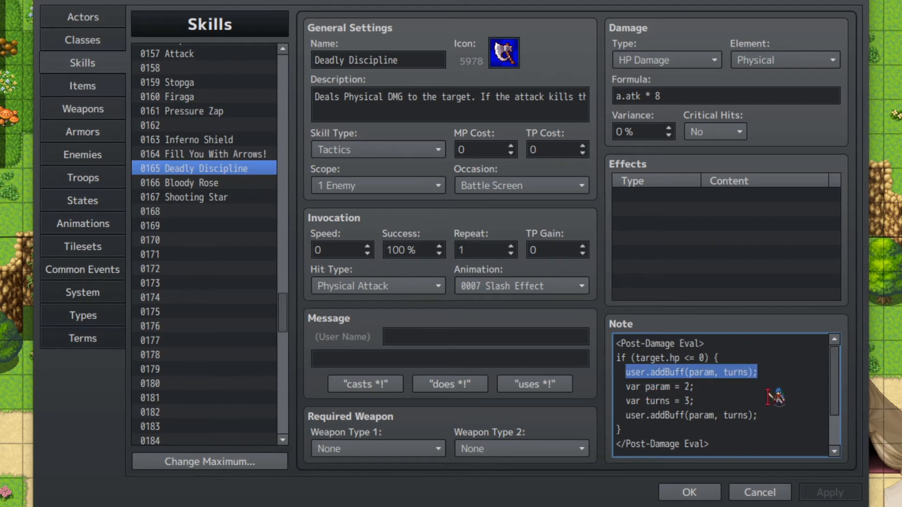
{"action": "left_click_drag", "start_coordinate": [732, 386], "coordinate": [759, 375]}
{"action": "left_click_drag", "start_coordinate": [775, 415], "coordinate": [626, 415]}
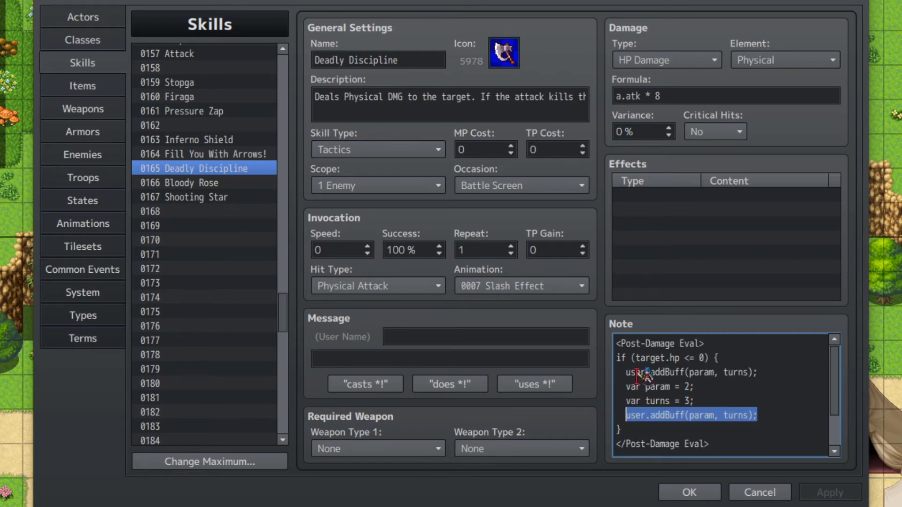
{"action": "left_click_drag", "start_coordinate": [627, 372], "coordinate": [767, 374]}
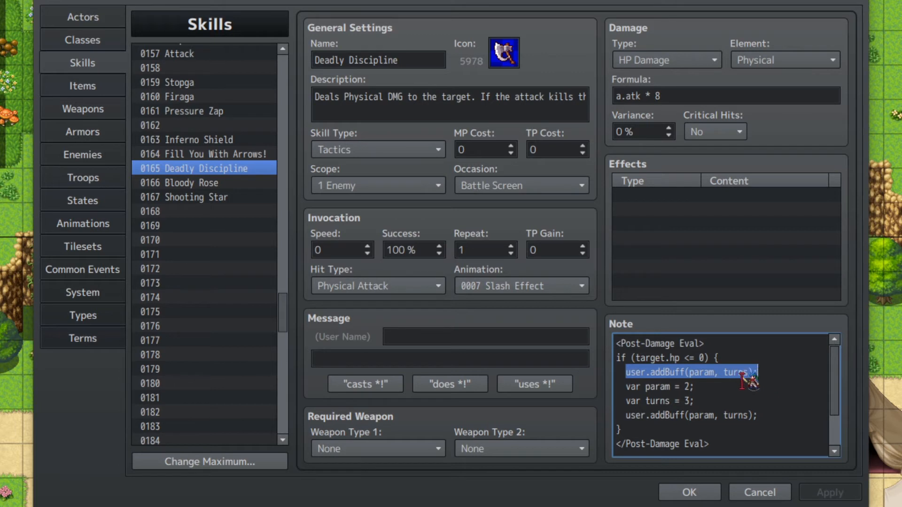
Step: Check the note's param = 2 and turns = 3 variables against the buff index list, focusing on the ATK index
{"action": "left_click_drag", "start_coordinate": [715, 386], "coordinate": [626, 386]}
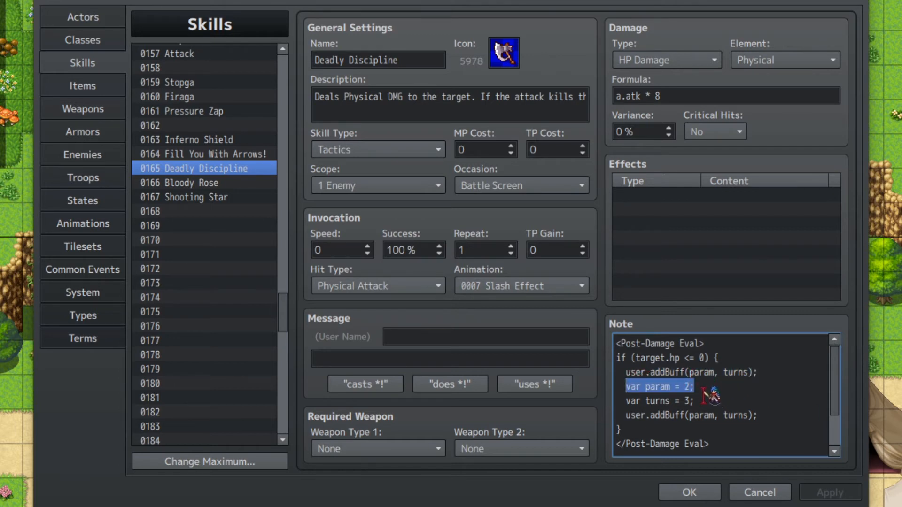
{"action": "left_click_drag", "start_coordinate": [694, 400], "coordinate": [621, 401]}
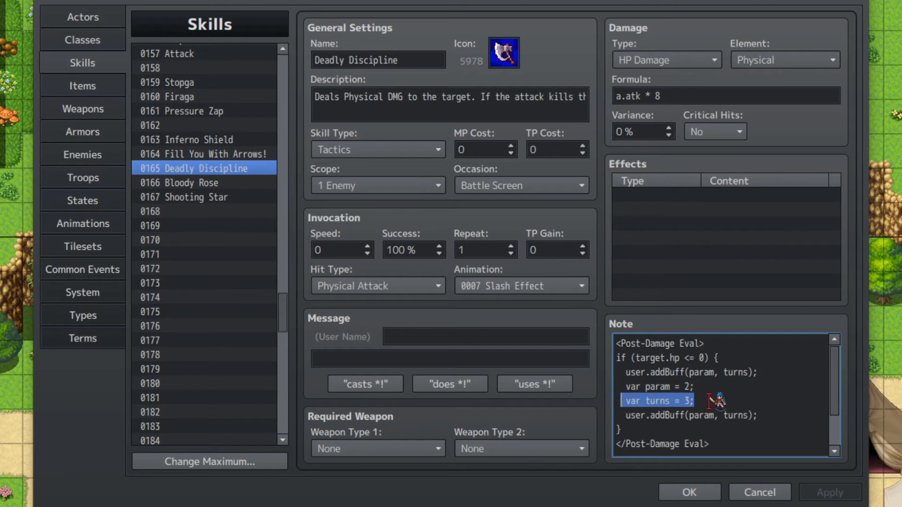
{"action": "scroll", "coordinate": [708, 401], "scroll_direction": "down", "scroll_amount": 2}
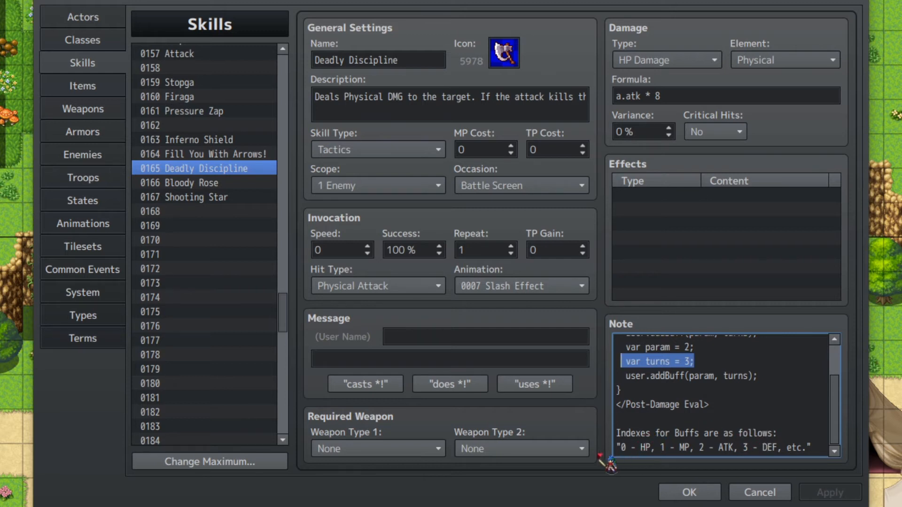
{"action": "left_click", "coordinate": [641, 433]}
{"action": "scroll", "coordinate": [670, 414], "scroll_direction": "up", "scroll_amount": 2}
{"action": "double_click", "coordinate": [687, 375]}
{"action": "scroll", "coordinate": [671, 425], "scroll_direction": "down", "scroll_amount": 2}
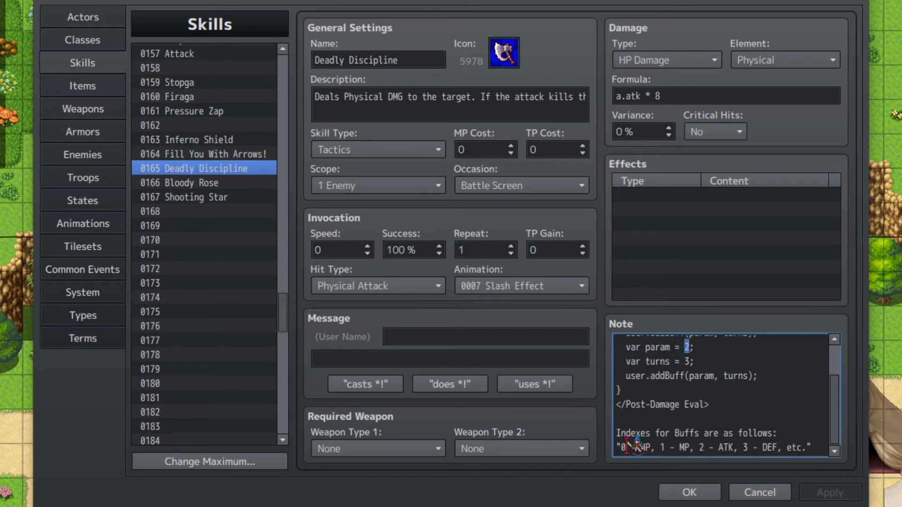
{"action": "left_click_drag", "start_coordinate": [671, 447], "coordinate": [812, 448]}
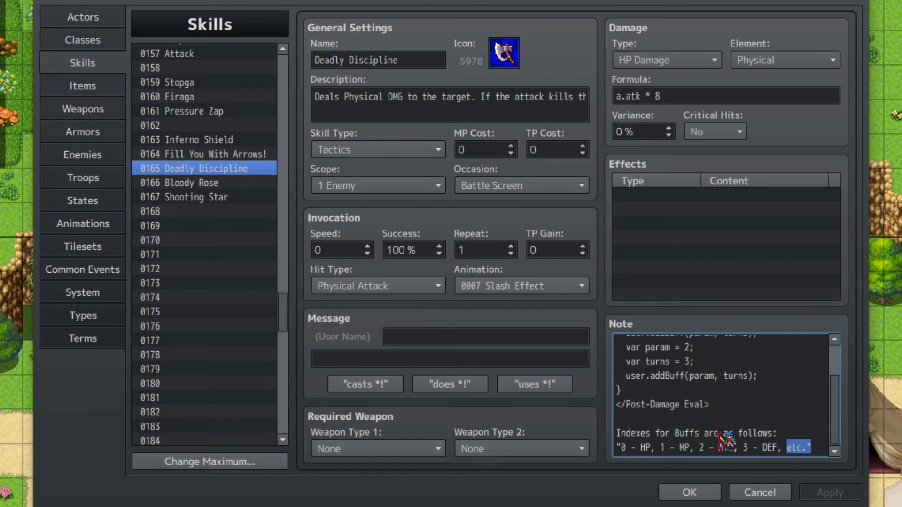
{"action": "left_click_drag", "start_coordinate": [699, 448], "coordinate": [735, 448]}
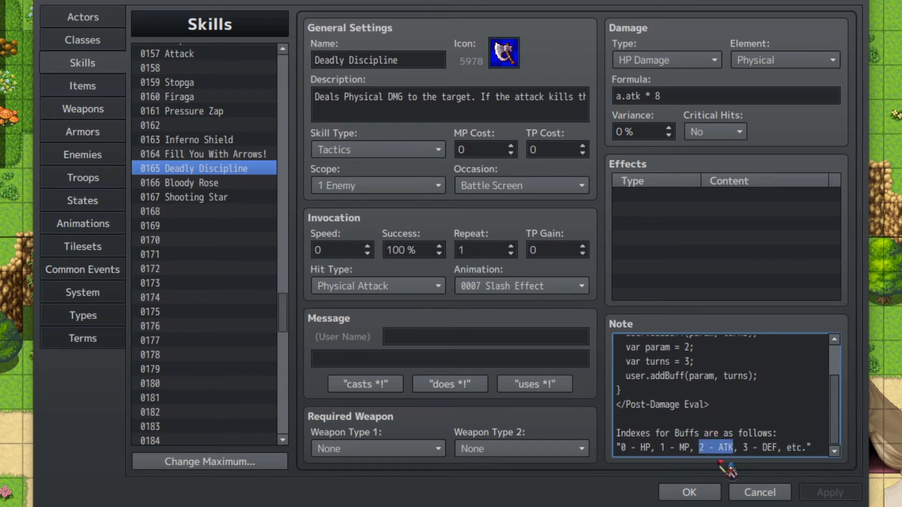
Step: Go back over how the param and turns variables feed the addBuff calls in the Post-Damage Eval code
{"action": "scroll", "coordinate": [747, 399], "scroll_direction": "up", "scroll_amount": 1}
{"action": "scroll", "coordinate": [739, 396], "scroll_direction": "up", "scroll_amount": 1}
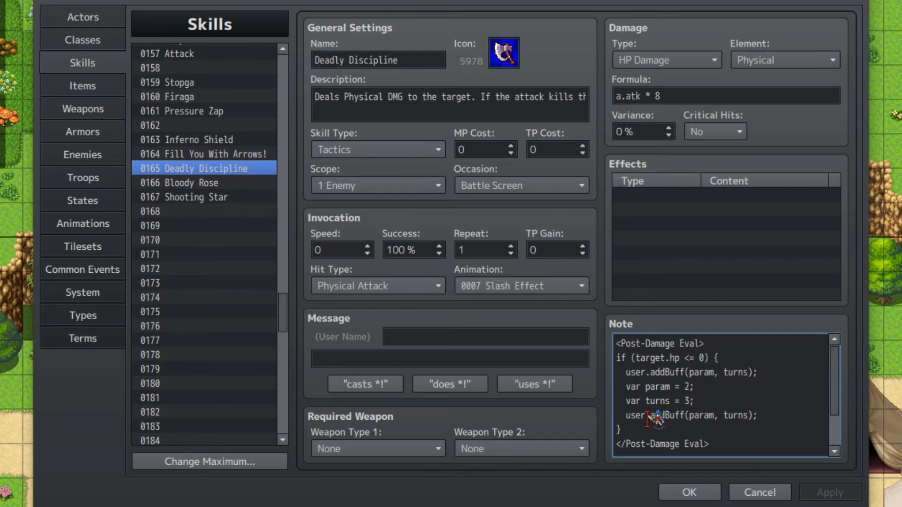
{"action": "left_click_drag", "start_coordinate": [640, 418], "coordinate": [690, 415]}
{"action": "left_click_drag", "start_coordinate": [645, 386], "coordinate": [718, 401]}
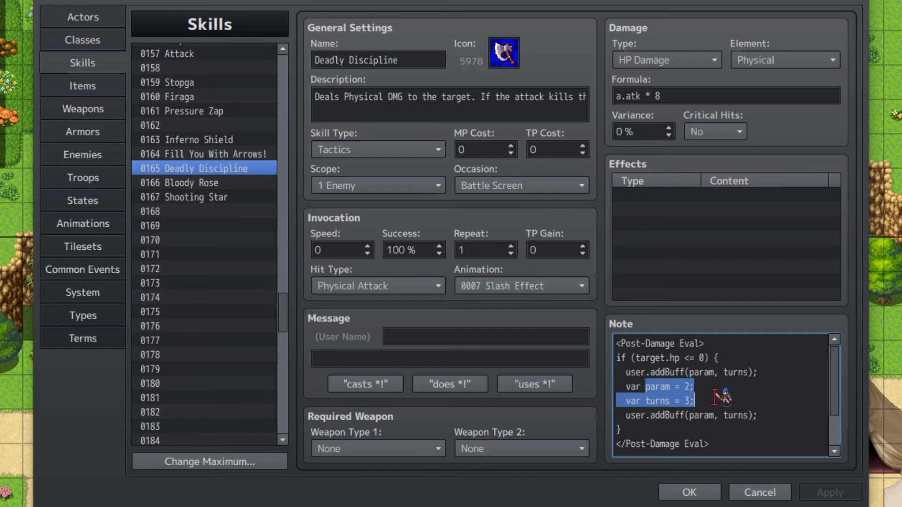
{"action": "left_click_drag", "start_coordinate": [650, 415], "coordinate": [758, 415]}
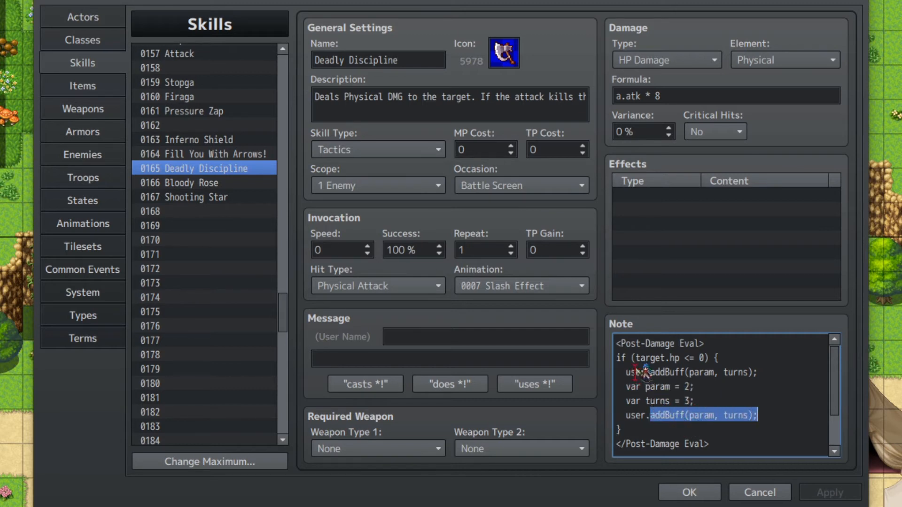
{"action": "left_click_drag", "start_coordinate": [638, 374], "coordinate": [740, 398]}
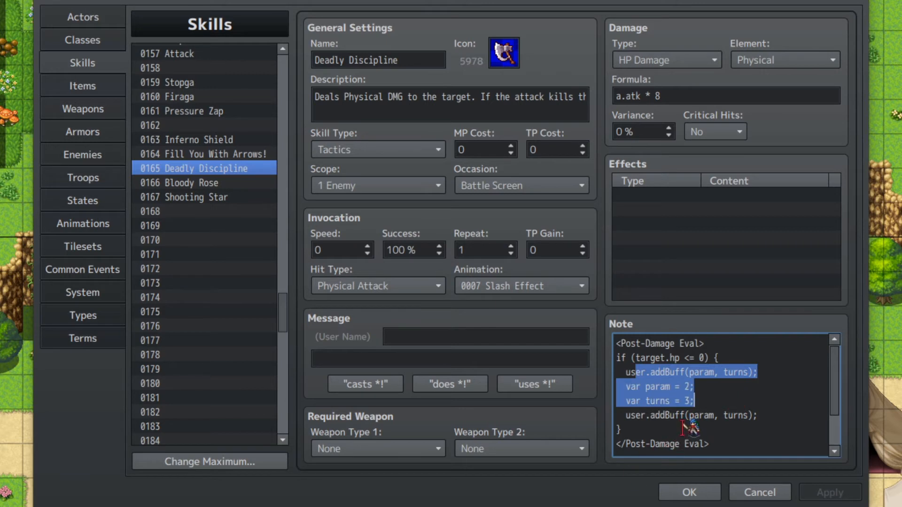
{"action": "left_click_drag", "start_coordinate": [630, 416], "coordinate": [710, 422]}
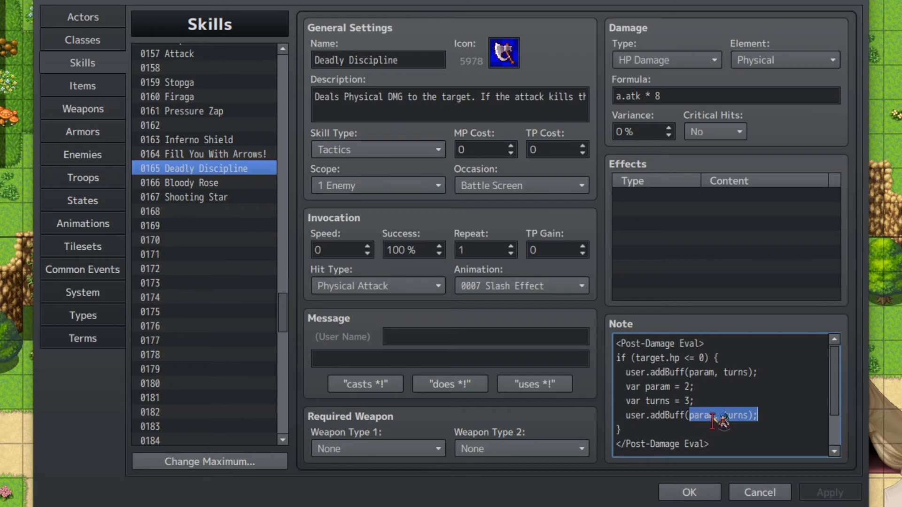
Step: Go over the param and turns arguments of the second addBuff call in the Deadly Discipline note
{"action": "left_click", "coordinate": [711, 421]}
{"action": "double_click", "coordinate": [687, 387]}
{"action": "left_click_drag", "start_coordinate": [724, 416], "coordinate": [745, 415]}
{"action": "scroll", "coordinate": [703, 415], "scroll_direction": "down", "scroll_amount": 2}
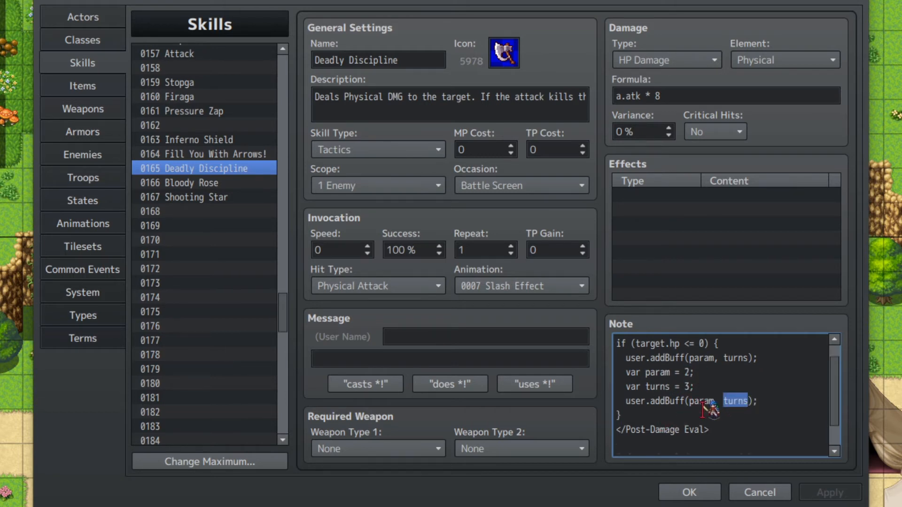
{"action": "scroll", "coordinate": [701, 417], "scroll_direction": "up", "scroll_amount": 2}
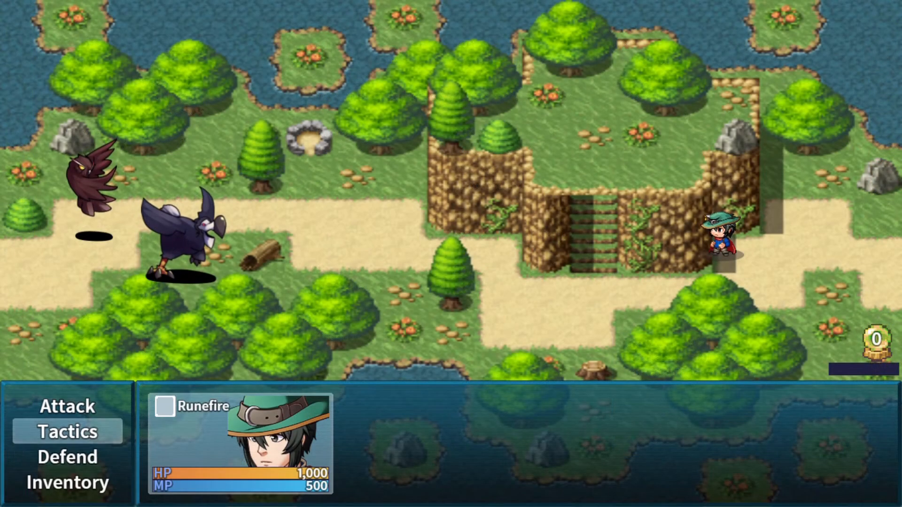
Step: Hit the Lv1 Owl with the Deadly Discipline tactic in the test battle
{"action": "key", "text": "Return"}
{"action": "key", "text": "Down"}
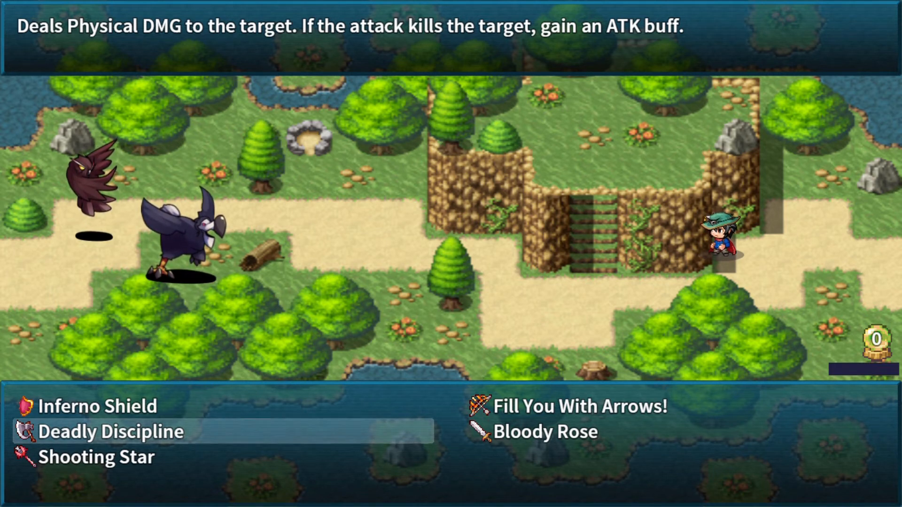
{"action": "key", "text": "Return"}
{"action": "key", "text": "Return"}
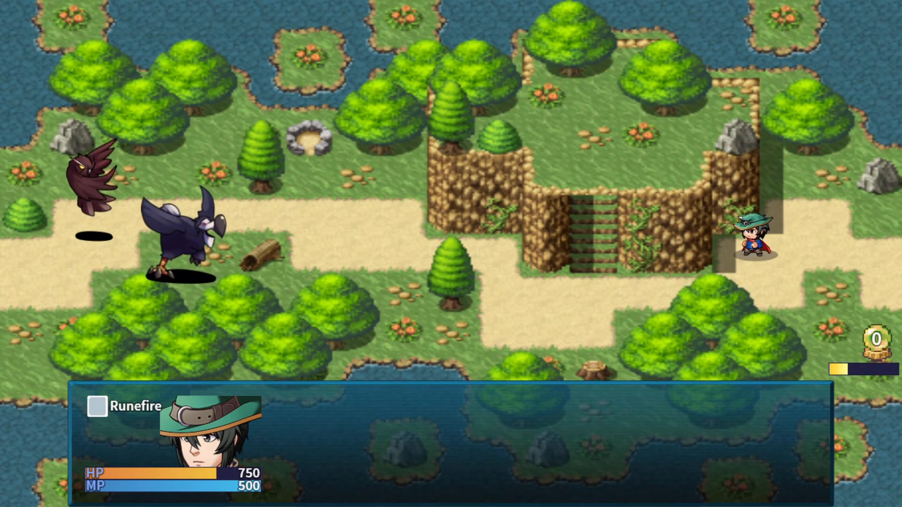
Step: Strike the weakened Lv1 Owl again with Deadly Discipline to test the ATK buff on kill
{"action": "key", "text": "Return"}
{"action": "key", "text": "Return"}
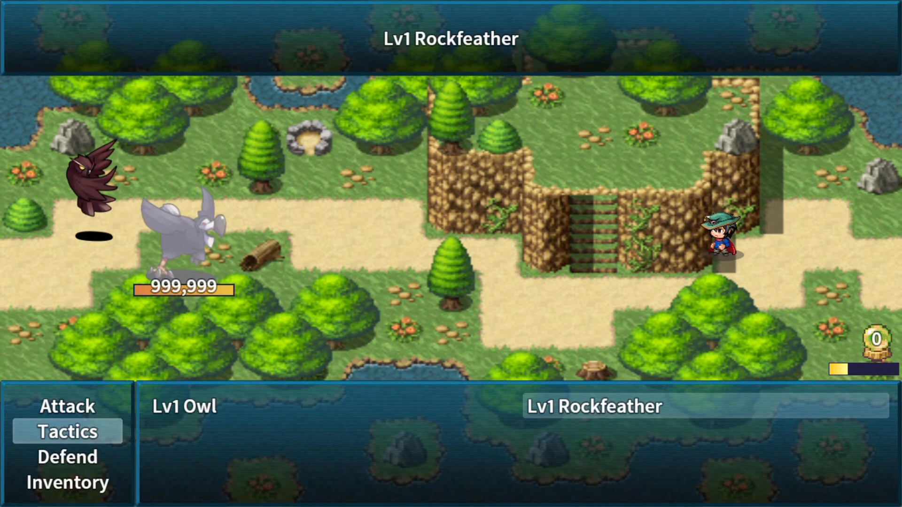
{"action": "key", "text": "Left"}
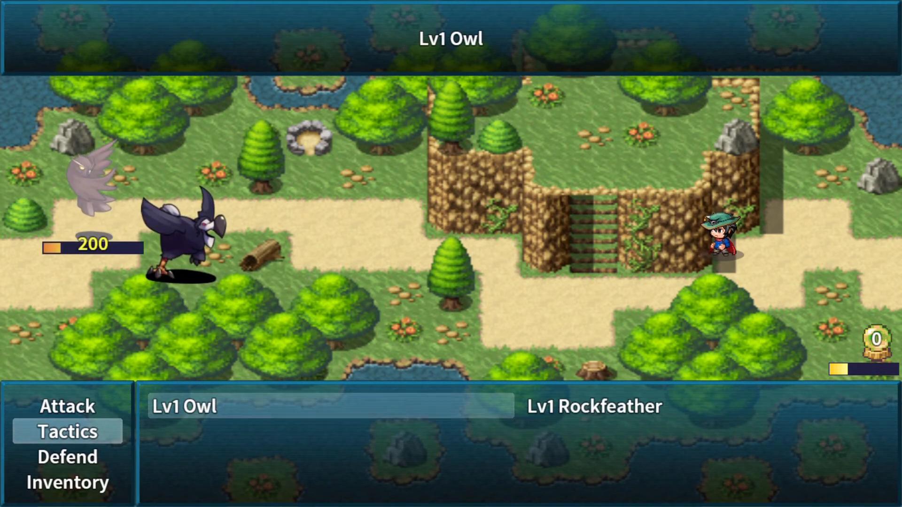
{"action": "key", "text": "Return"}
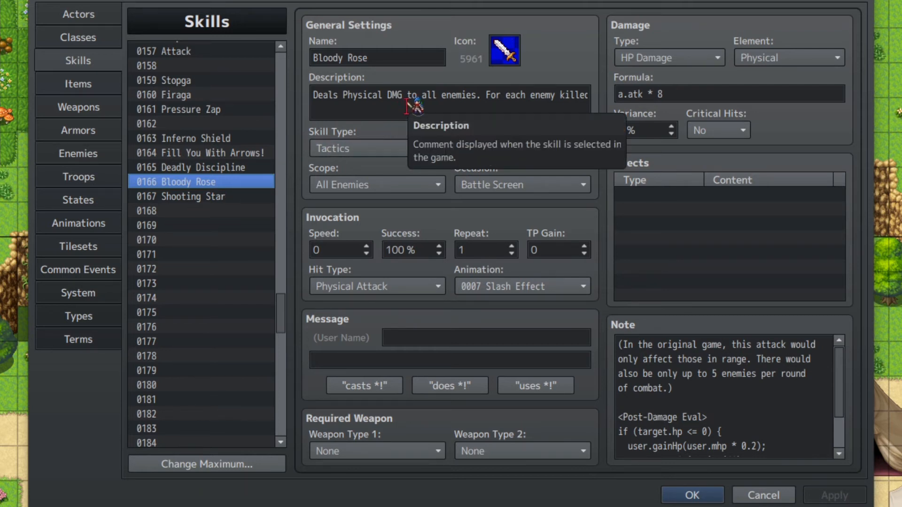
Step: Read the Bloody Rose skill's description through to its end
{"action": "left_click", "coordinate": [502, 97]}
{"action": "left_click", "coordinate": [480, 97]}
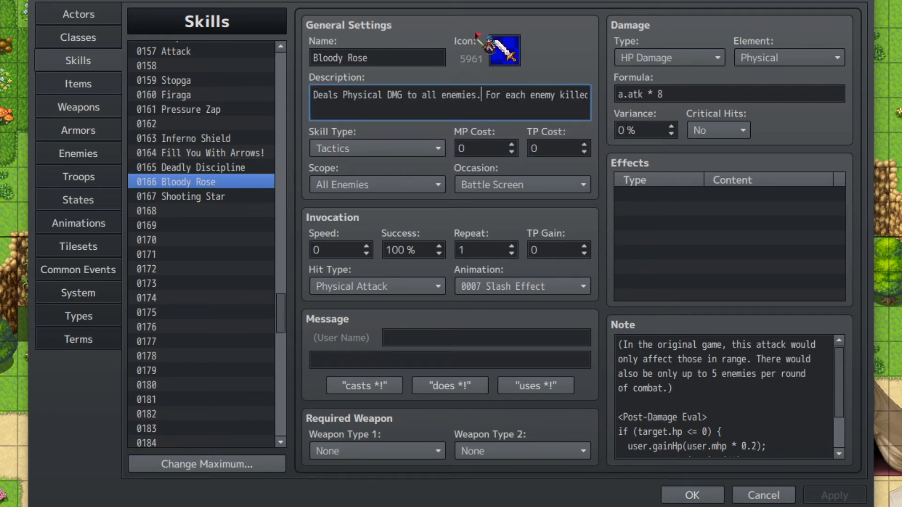
{"action": "key", "text": "Right"}
{"action": "key", "text": "Right"}
{"action": "key", "text": "Right"}
{"action": "key", "text": "Right"}
{"action": "key", "text": "Right"}
{"action": "key", "text": "Right"}
{"action": "key", "text": "Right"}
{"action": "key", "text": "Right"}
{"action": "key", "text": "Right"}
{"action": "key", "text": "Right"}
{"action": "key", "text": "Right"}
{"action": "key", "text": "Right"}
{"action": "key", "text": "Right"}
{"action": "key", "text": "Right"}
{"action": "key", "text": "Right"}
{"action": "key", "text": "Right"}
{"action": "key", "text": "Right"}
{"action": "key", "text": "Right"}
{"action": "key", "text": "Right"}
{"action": "key", "text": "Right"}
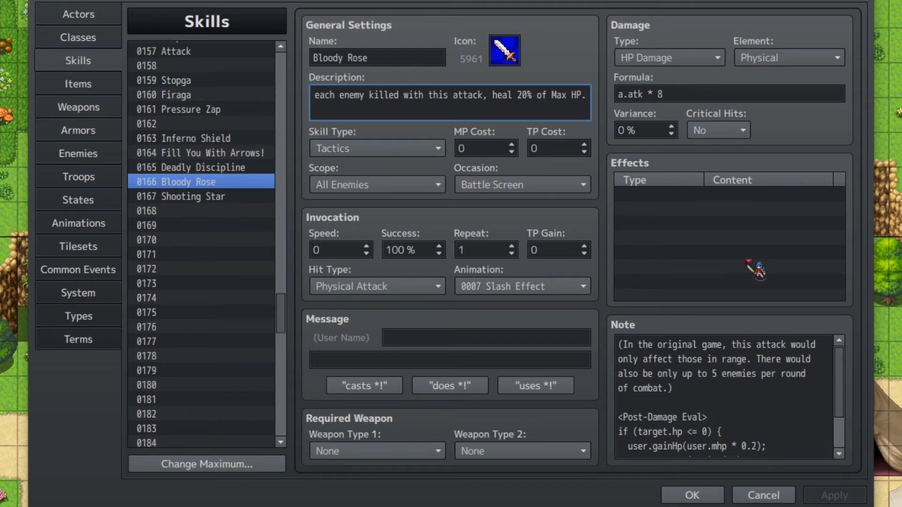
Step: Review the Bloody Rose skill's scope and damage formula
{"action": "scroll", "coordinate": [690, 373], "scroll_direction": "down", "scroll_amount": 1}
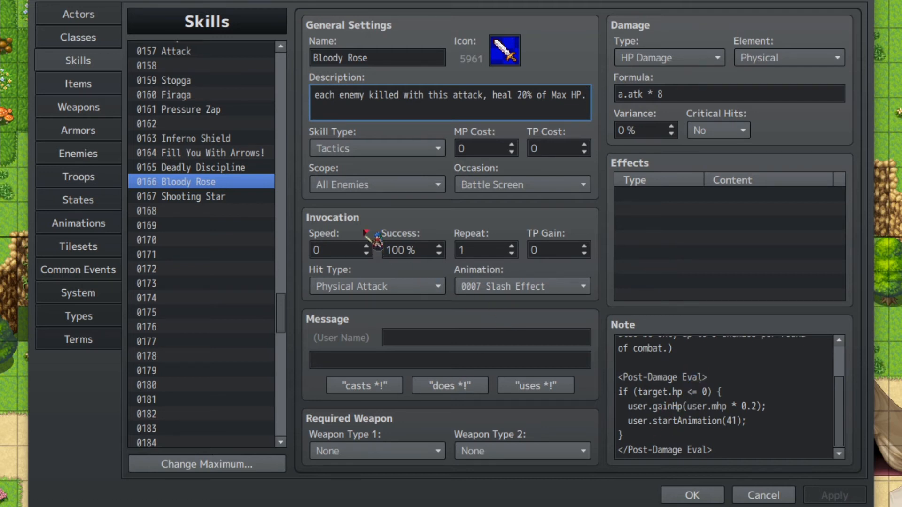
{"action": "left_click", "coordinate": [373, 187]}
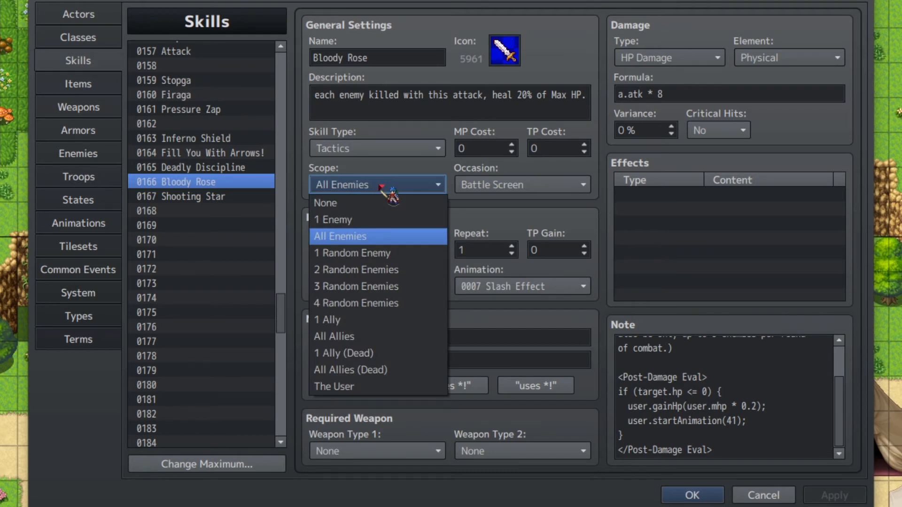
{"action": "left_click", "coordinate": [381, 187]}
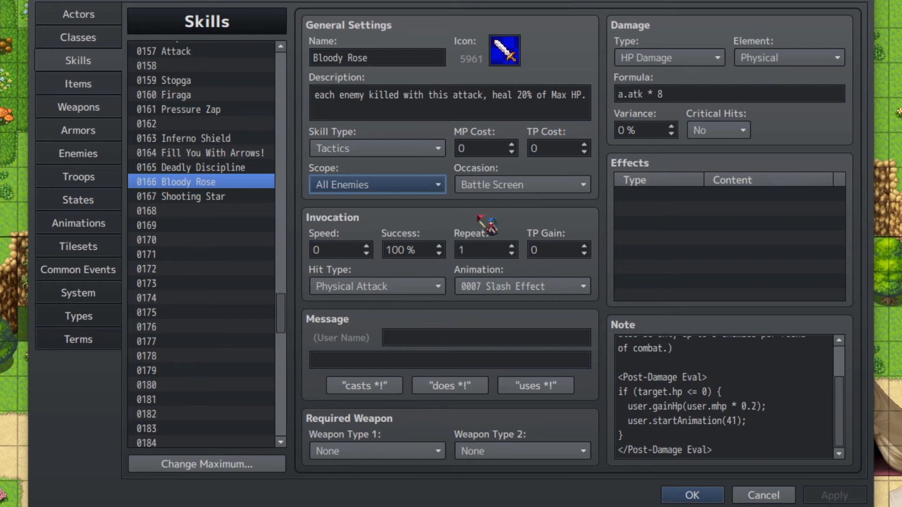
{"action": "left_click", "coordinate": [715, 93]}
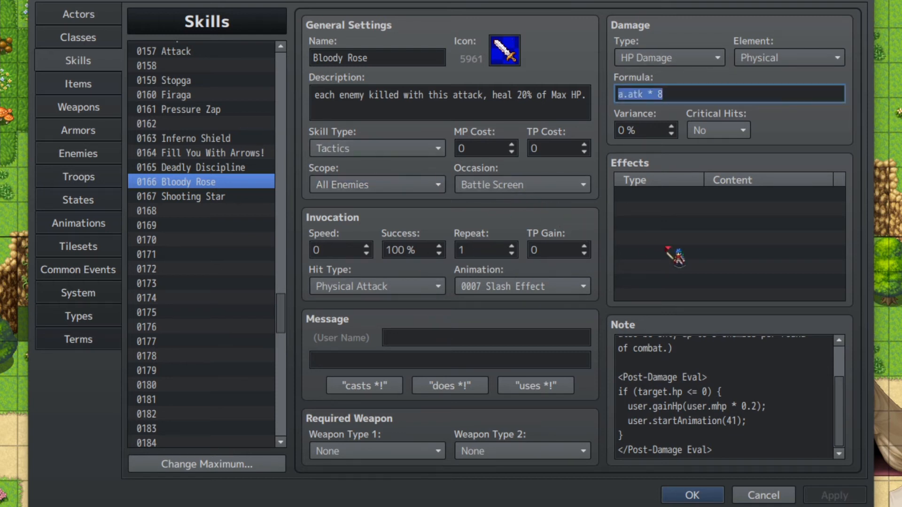
Step: Read the Bloody Rose note's comment on the original game and the target.hp <= 0 condition below it
{"action": "scroll", "coordinate": [776, 378], "scroll_direction": "up", "scroll_amount": 1}
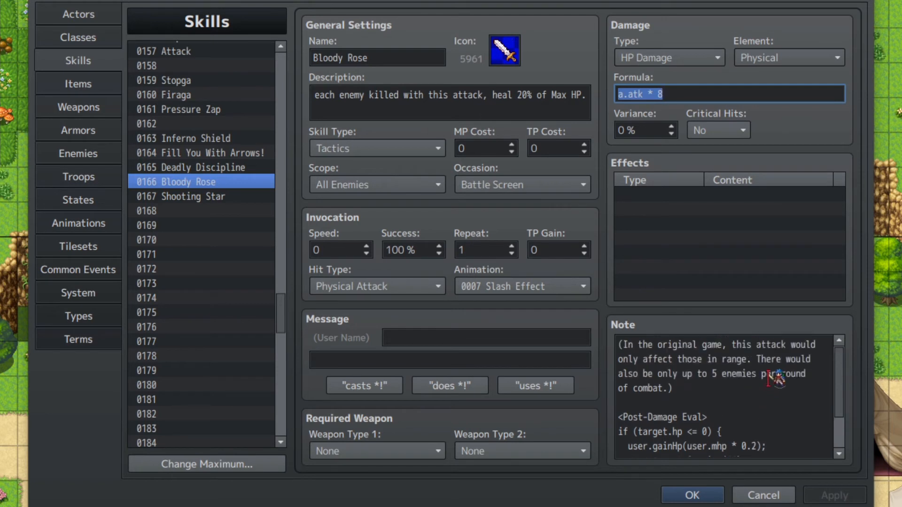
{"action": "scroll", "coordinate": [771, 380], "scroll_direction": "down", "scroll_amount": 1}
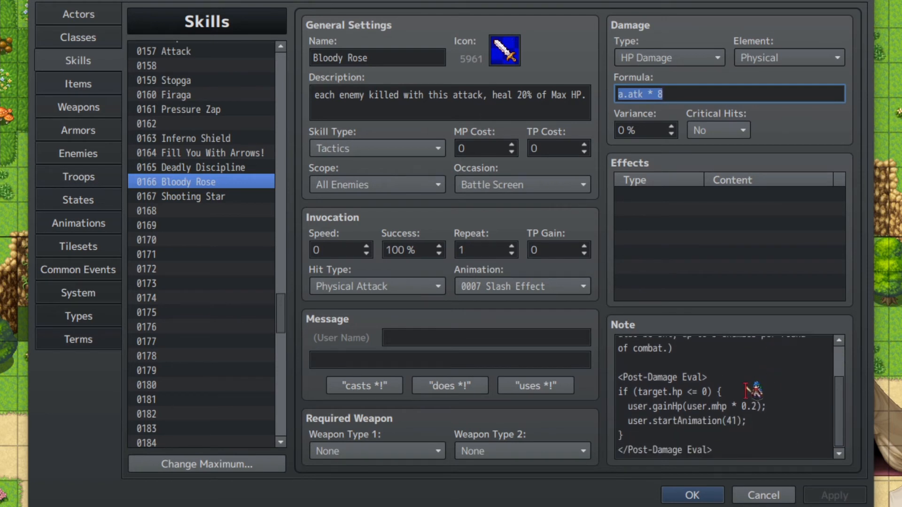
{"action": "left_click_drag", "start_coordinate": [734, 450], "coordinate": [605, 384]}
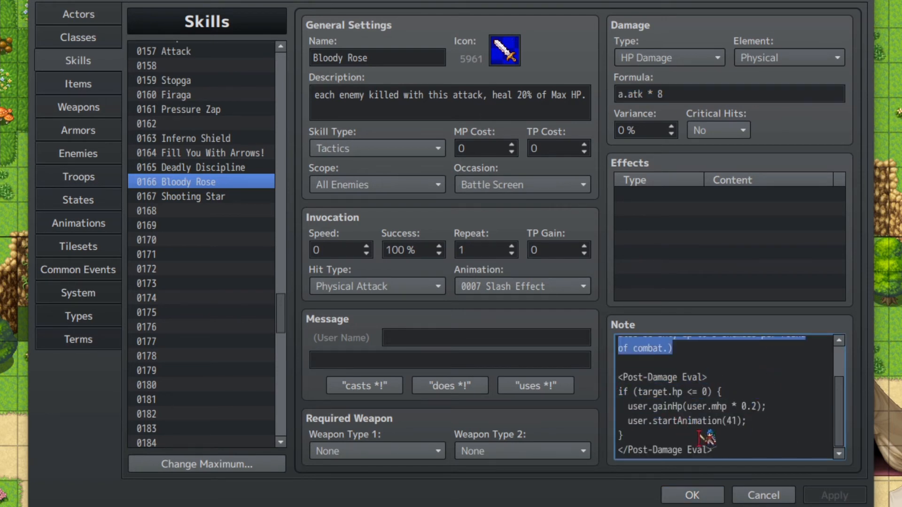
{"action": "left_click", "coordinate": [739, 444]}
{"action": "left_click_drag", "start_coordinate": [649, 391], "coordinate": [718, 391]}
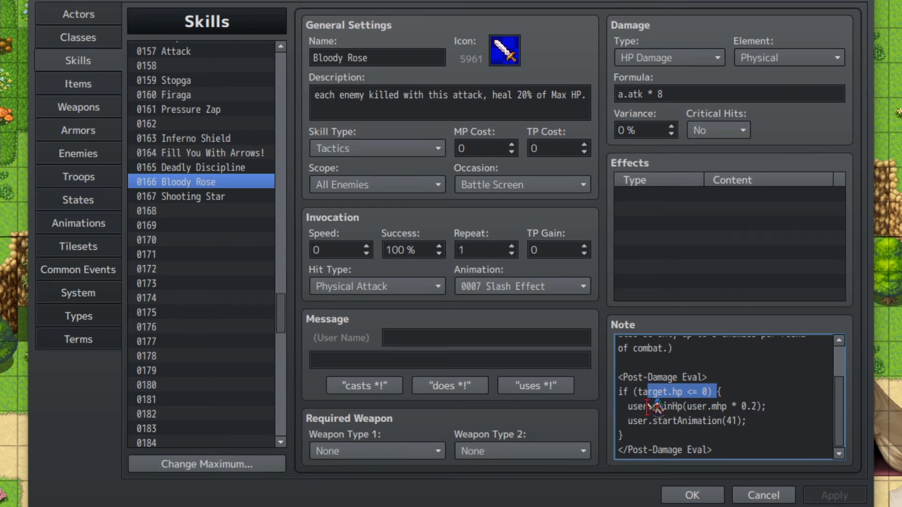
Step: Examine the user.gainHp(user.mhp * 0.2) line in the Bloody Rose note, focusing on mhp
{"action": "left_click_drag", "start_coordinate": [643, 407], "coordinate": [659, 408]}
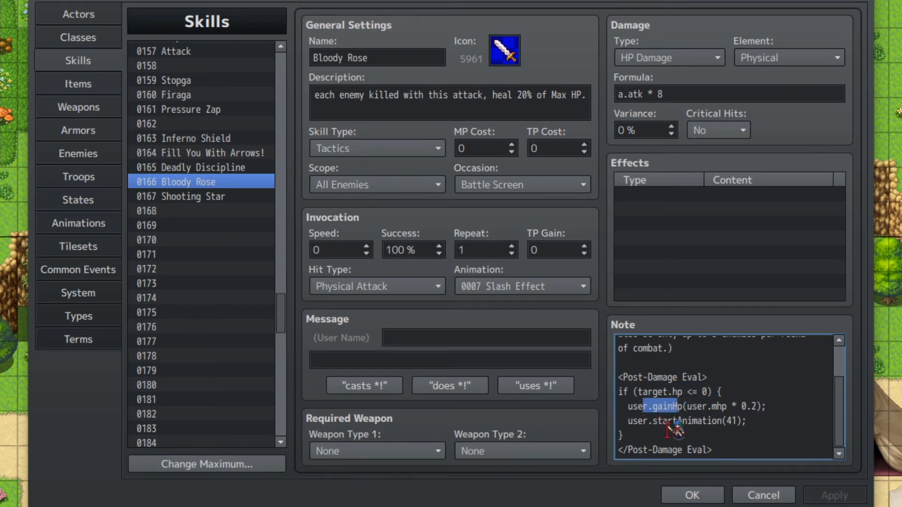
{"action": "double_click", "coordinate": [697, 406]}
{"action": "left_click_drag", "start_coordinate": [717, 404], "coordinate": [754, 405]}
{"action": "left_click", "coordinate": [712, 406]}
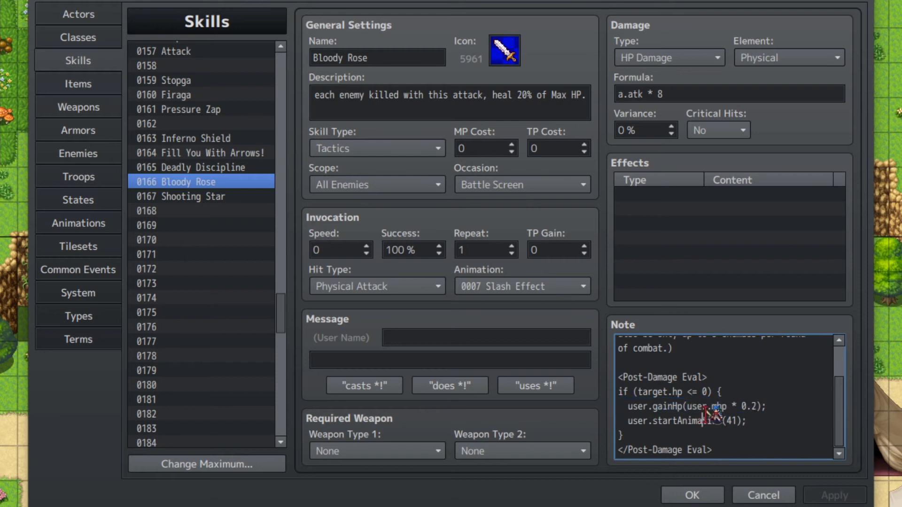
{"action": "double_click", "coordinate": [715, 407]}
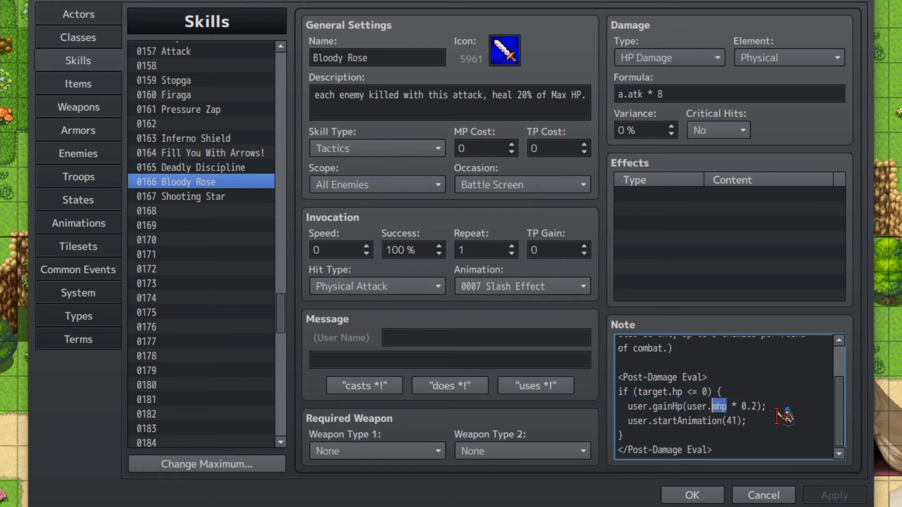
Step: Compare Bloody Rose's damage formula with the note's gainHp and startAnimation(41) lines, focusing on the 0.2 multiplier
{"action": "triple_click", "coordinate": [740, 96]}
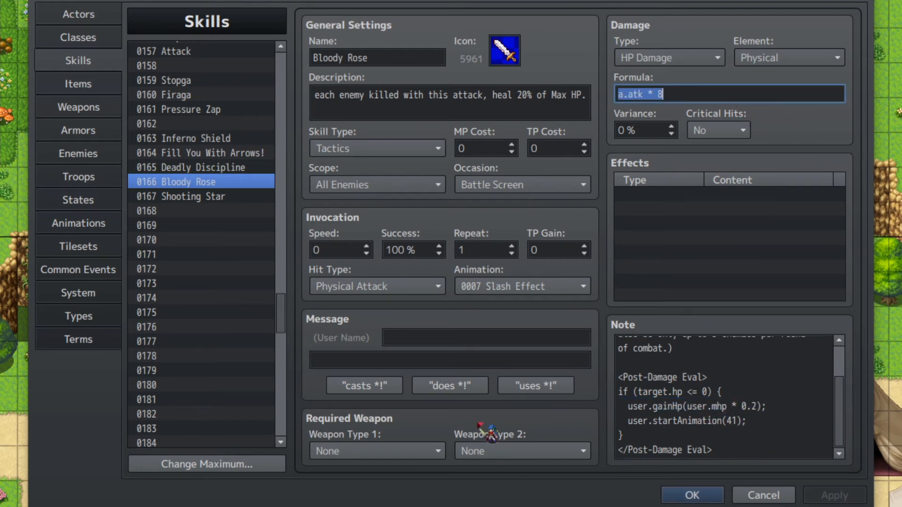
{"action": "left_click", "coordinate": [767, 406]}
{"action": "left_click", "coordinate": [767, 406]}
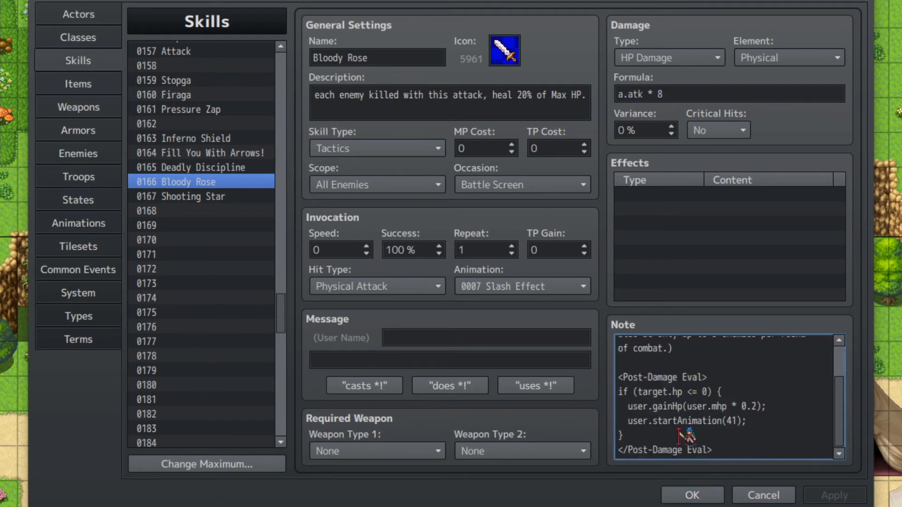
{"action": "left_click_drag", "start_coordinate": [622, 418], "coordinate": [737, 427]}
{"action": "left_click_drag", "start_coordinate": [656, 407], "coordinate": [736, 404]}
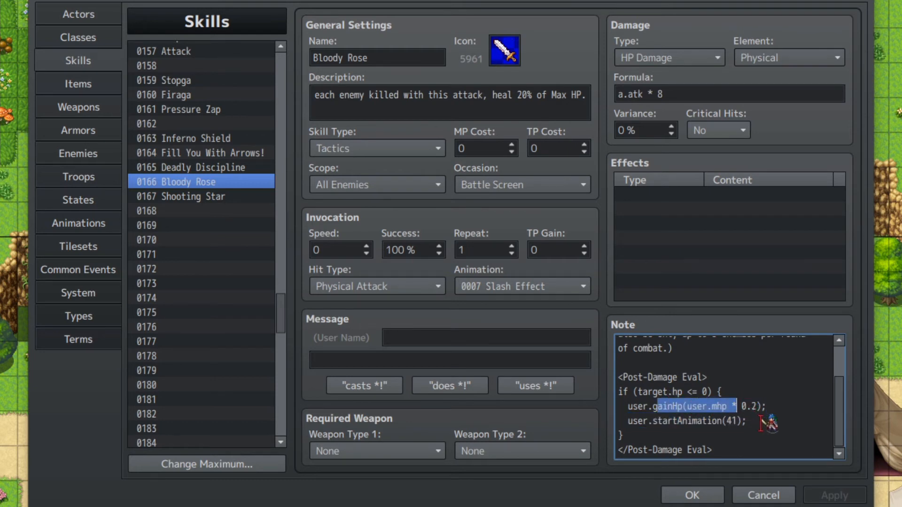
{"action": "left_click_drag", "start_coordinate": [739, 407], "coordinate": [758, 405]}
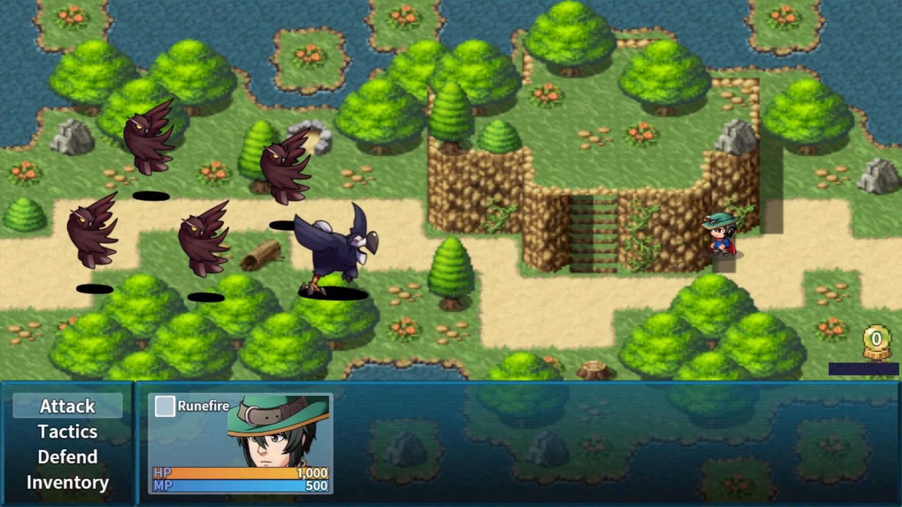
Step: Use the Bloody Rose tactic on all enemies in the test battle against four owls and Rockfeather
{"action": "key", "text": "Down"}
{"action": "key", "text": "Return"}
{"action": "key", "text": "Right"}
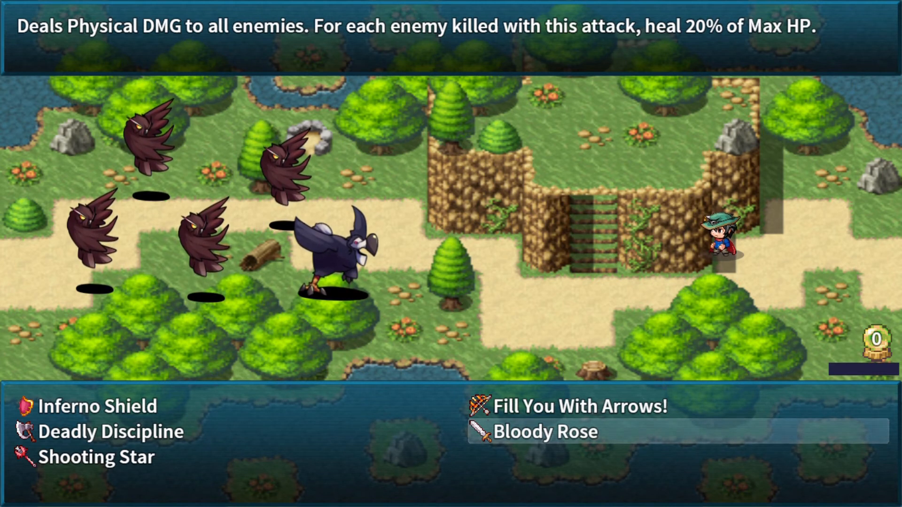
{"action": "key", "text": "Return"}
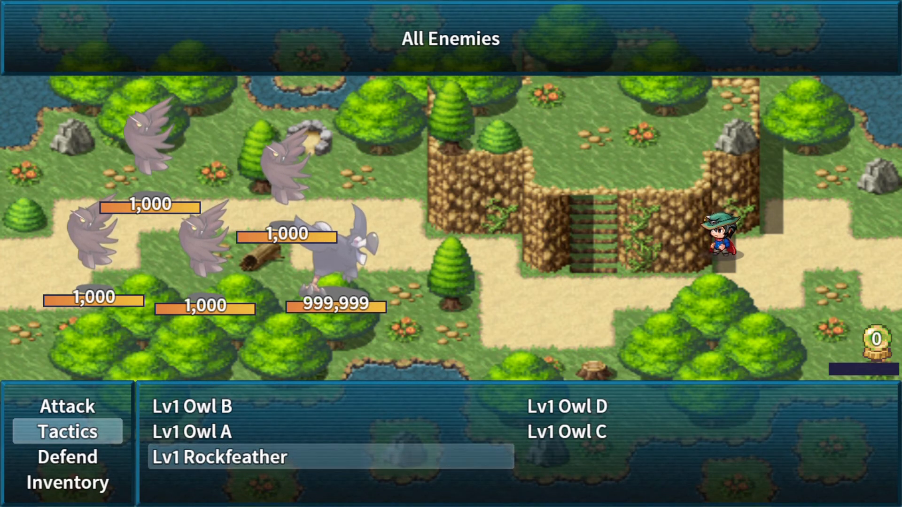
{"action": "key", "text": "Return"}
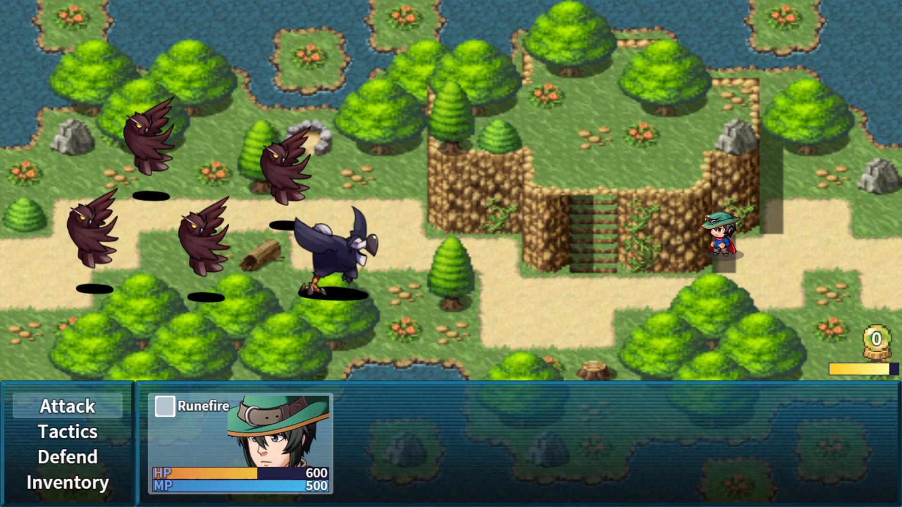
{"action": "key", "text": "Return"}
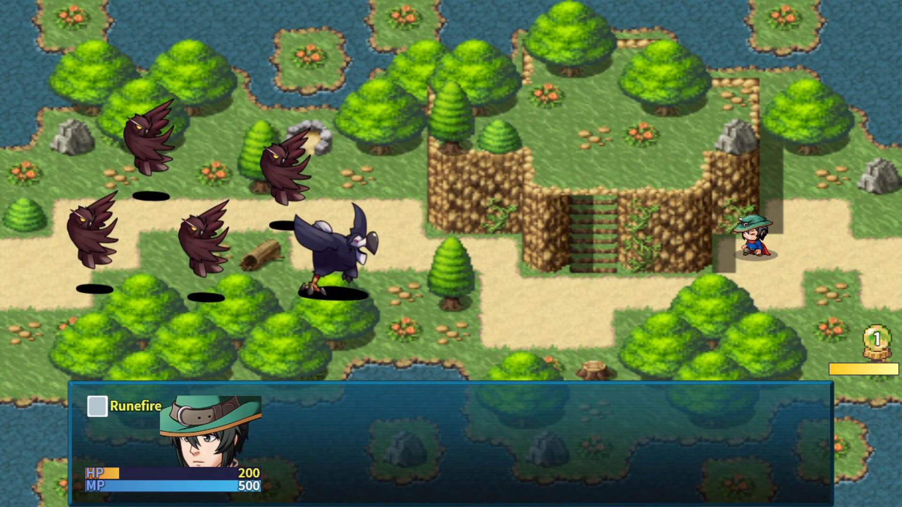
Step: Check the remaining HP of all enemies in Bloody Rose's target selection without attacking
{"action": "key", "text": "Down"}
{"action": "key", "text": "Return"}
{"action": "key", "text": "Return"}
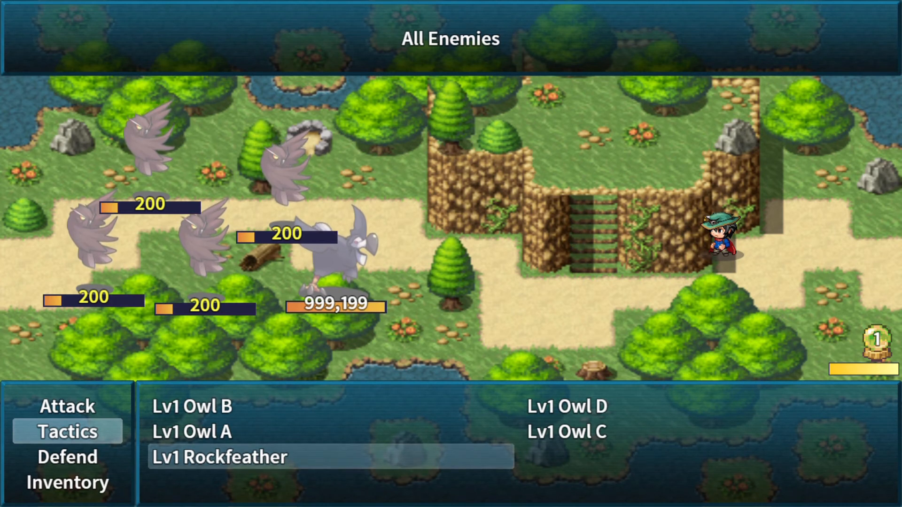
{"action": "key", "text": "Escape"}
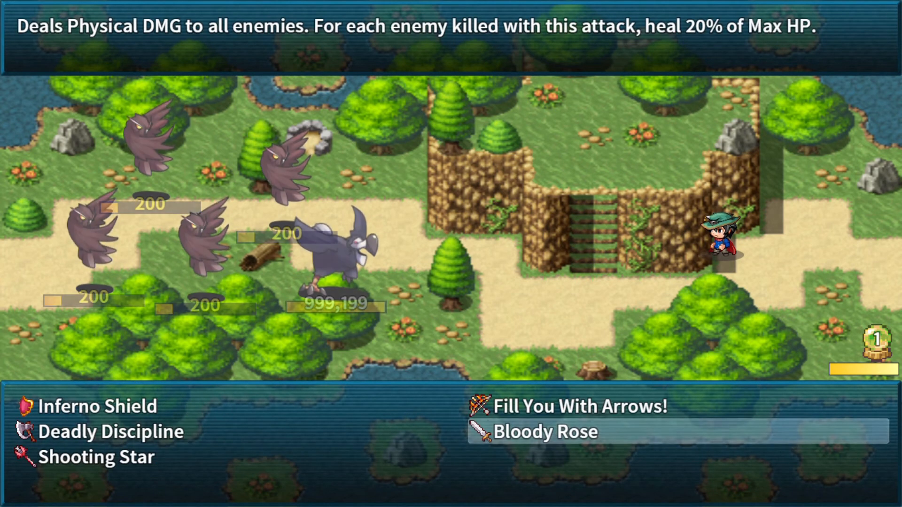
{"action": "key", "text": "Escape"}
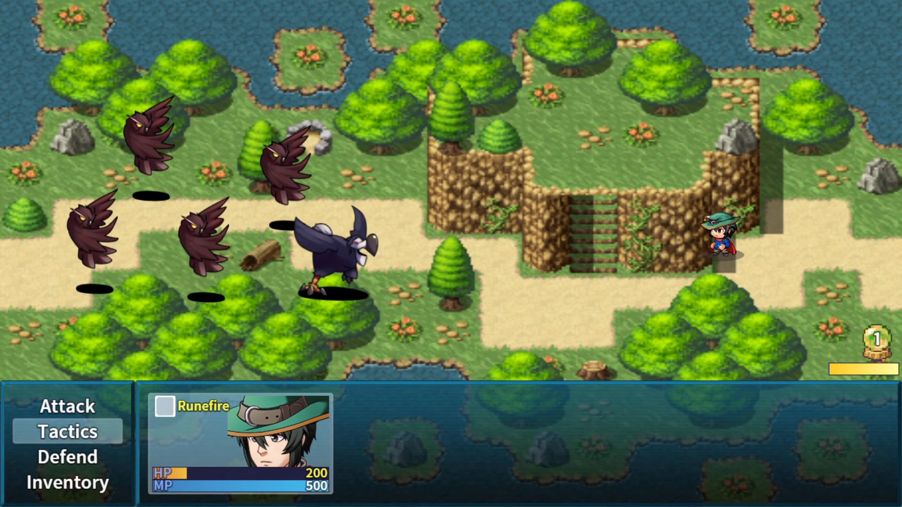
Step: Use Bloody Rose a second time on the weakened enemies to test the healing per kill
{"action": "key", "text": "Return"}
{"action": "key", "text": "Return"}
{"action": "key", "text": "Return"}
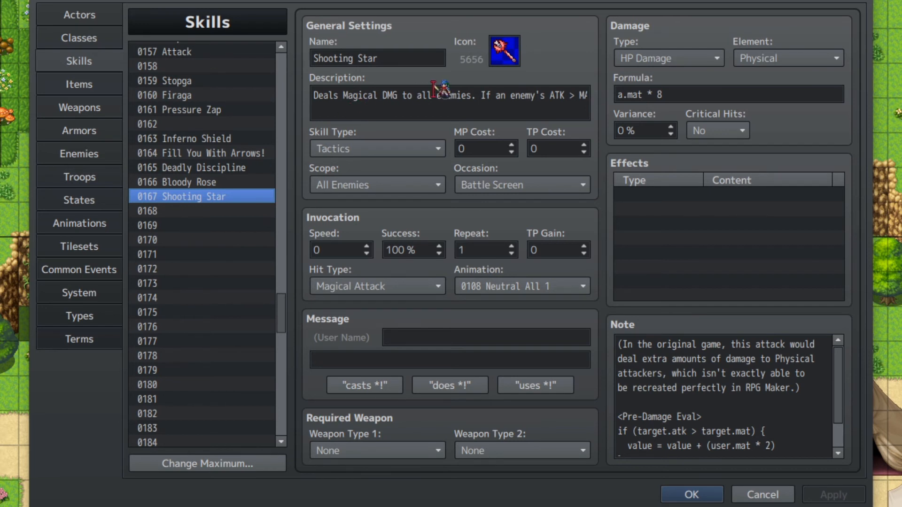
Step: Read Shooting Star's description through to its end, including the damage increase for enemies whose ATK exceeds MAT
{"action": "triple_click", "coordinate": [465, 91]}
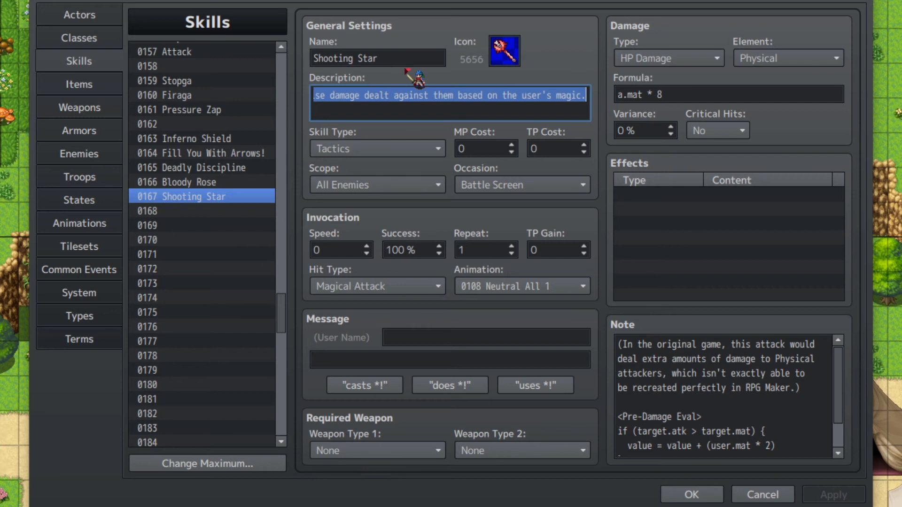
{"action": "key", "text": "Home"}
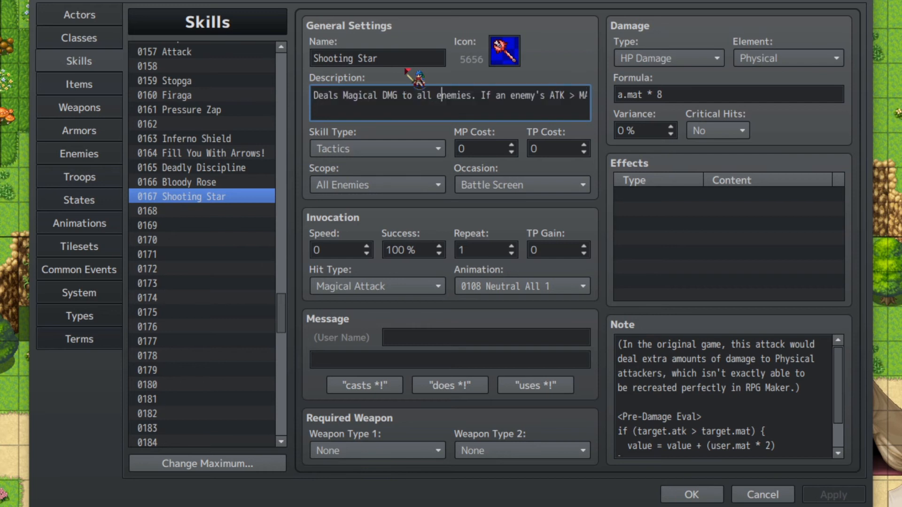
{"action": "key", "text": "Right"}
{"action": "key", "text": "Right"}
{"action": "key", "text": "Right"}
{"action": "key", "text": "Right"}
{"action": "key", "text": "Right"}
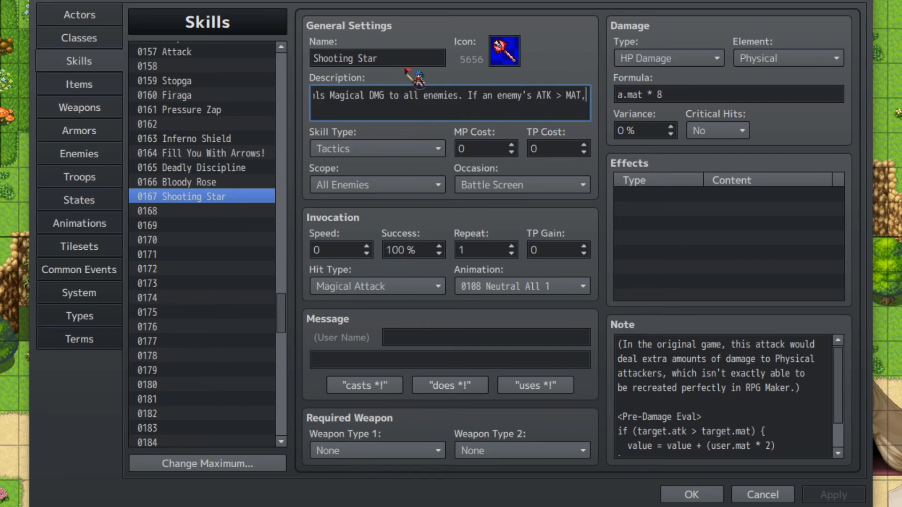
{"action": "type", "text": "raise"}
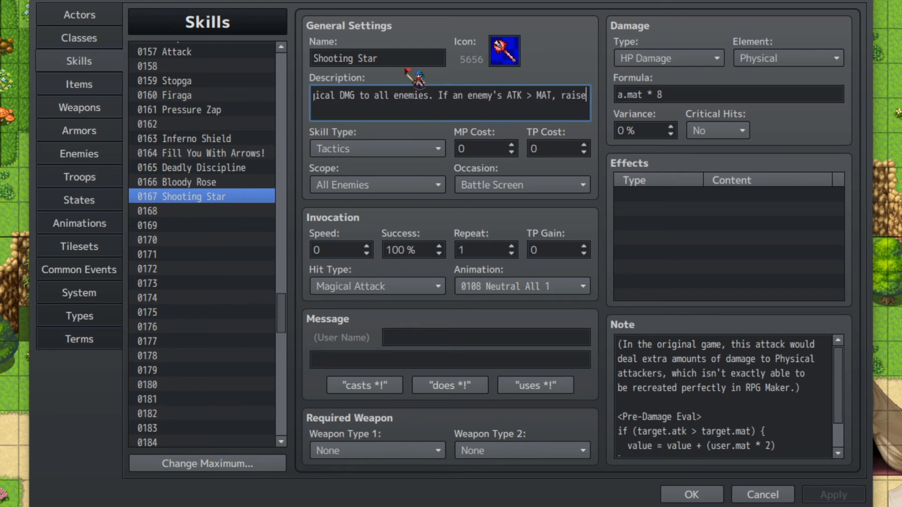
{"action": "type", "text": " damage dealt against them base"}
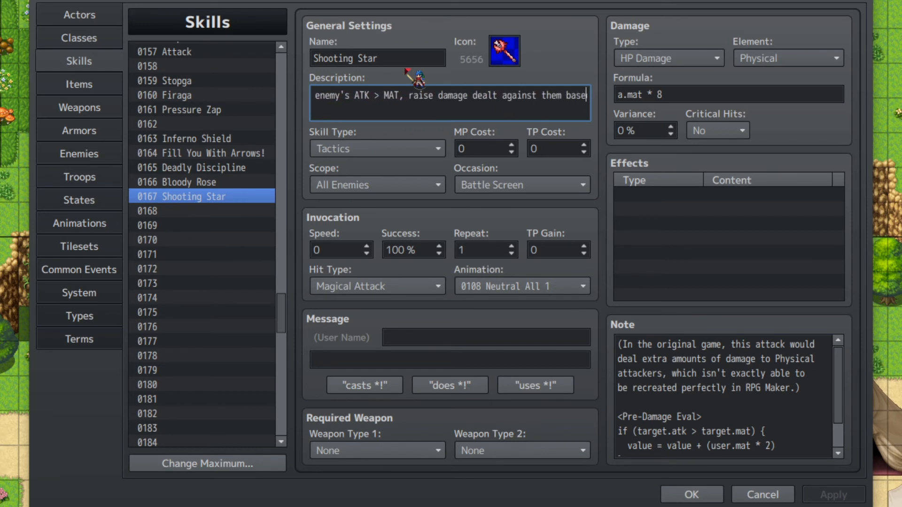
{"action": "type", "text": "d on the user's magic."}
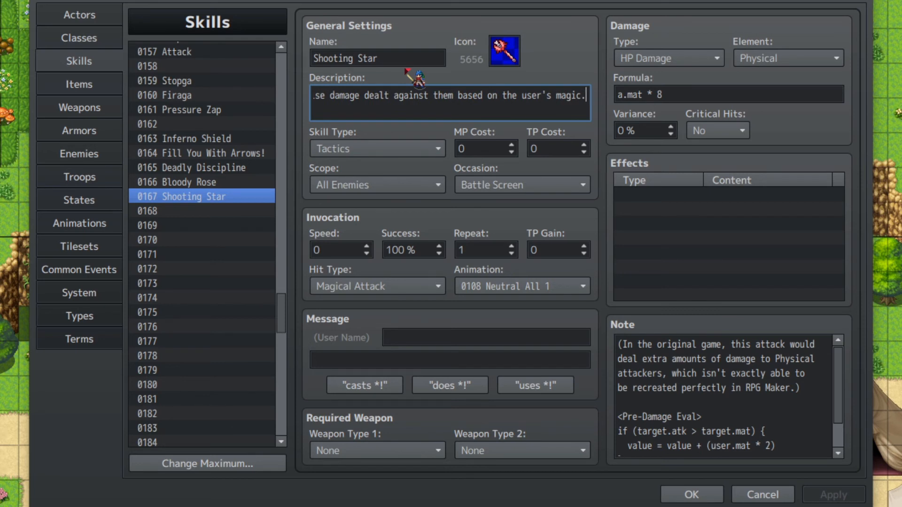
Step: Examine the remark about the original game's attack at the start of Shooting Star's note
{"action": "left_click_drag", "start_coordinate": [618, 339], "coordinate": [807, 379]}
{"action": "left_click_drag", "start_coordinate": [807, 379], "coordinate": [616, 337]}
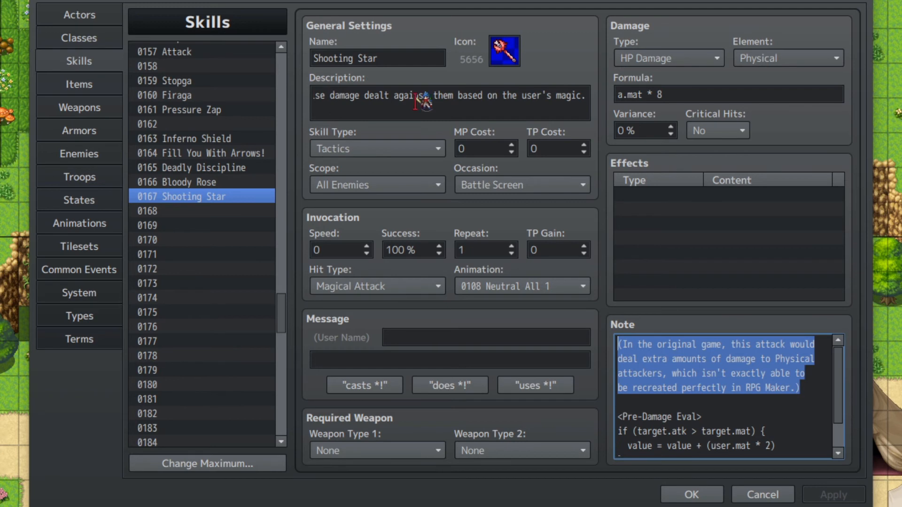
{"action": "left_click", "coordinate": [817, 386]}
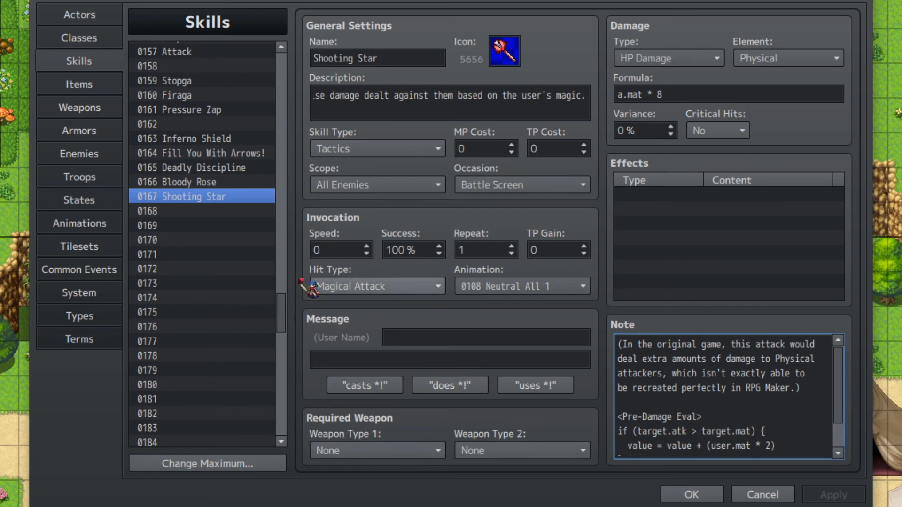
Step: Check Shooting Star's hit type and scope settings without changing them
{"action": "left_click", "coordinate": [407, 287]}
{"action": "left_click", "coordinate": [398, 282]}
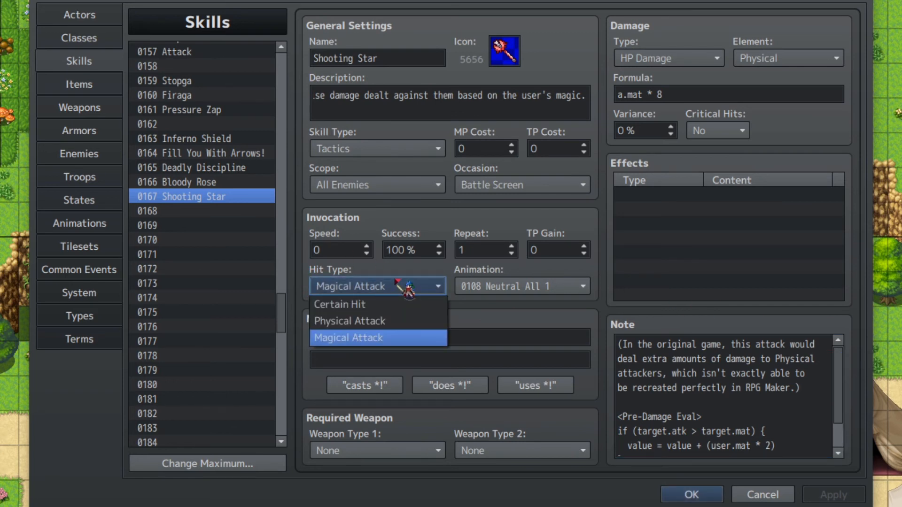
{"action": "left_click", "coordinate": [398, 281]}
{"action": "left_click", "coordinate": [375, 187]}
{"action": "left_click", "coordinate": [374, 186]}
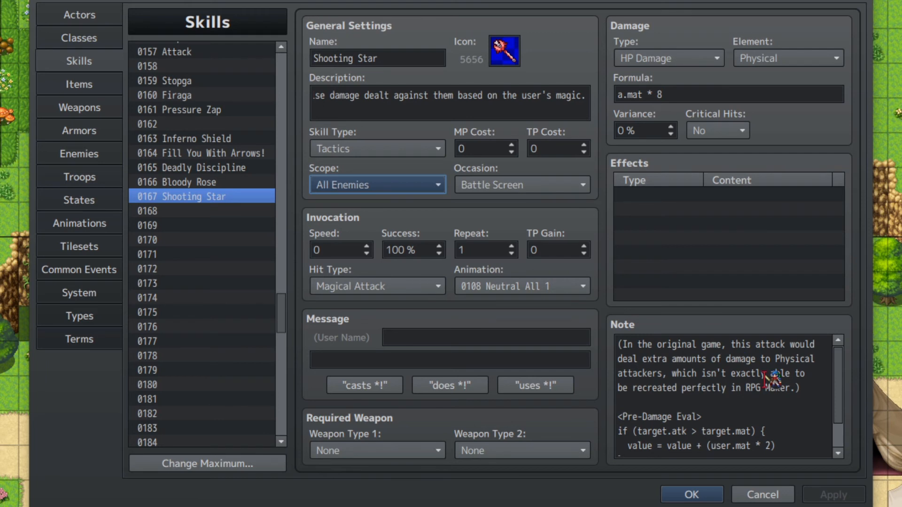
Step: Examine the note's Pre-Damage Eval block, focusing on the target.atk > target.mat condition and the added user.mat * 2 damage
{"action": "scroll", "coordinate": [765, 379], "scroll_direction": "down", "scroll_amount": 2}
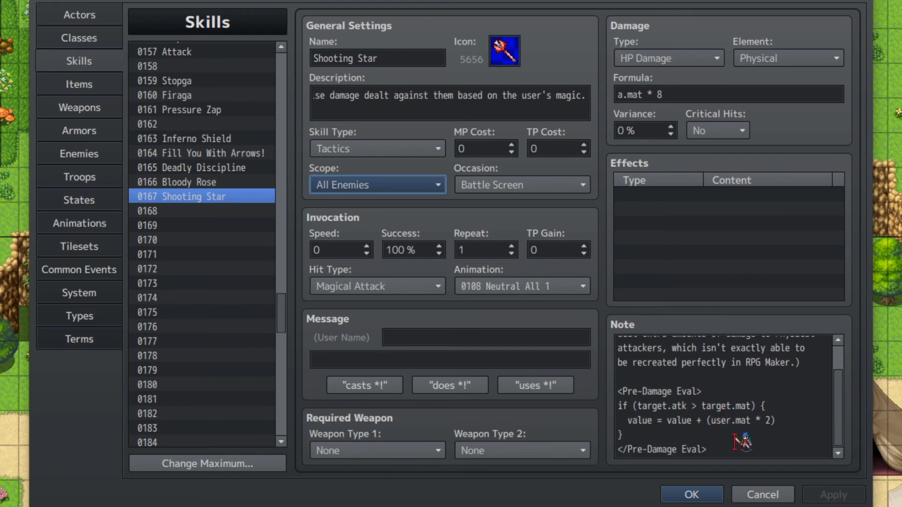
{"action": "left_click_drag", "start_coordinate": [733, 442], "coordinate": [631, 389]}
{"action": "left_click", "coordinate": [709, 431]}
{"action": "left_click_drag", "start_coordinate": [741, 448], "coordinate": [611, 393]}
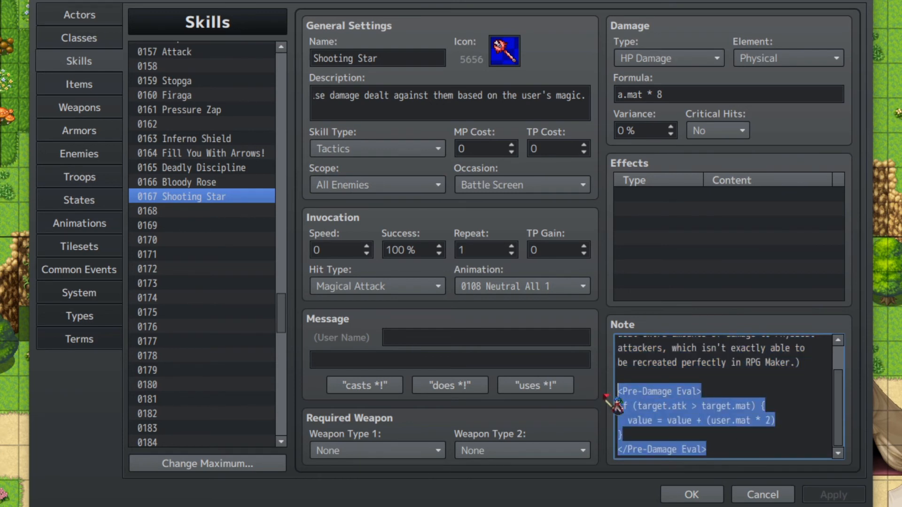
{"action": "left_click", "coordinate": [664, 408]}
{"action": "left_click_drag", "start_coordinate": [700, 407], "coordinate": [746, 407]}
{"action": "left_click", "coordinate": [640, 420]}
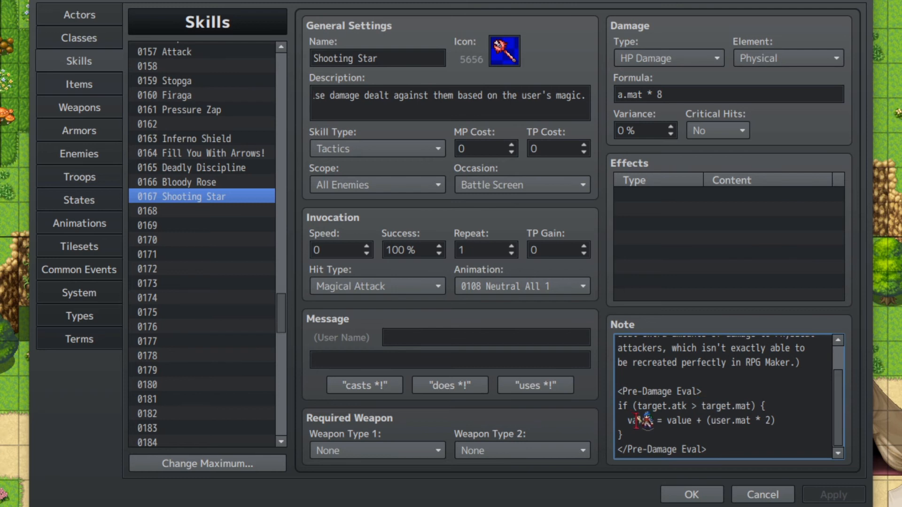
{"action": "left_click_drag", "start_coordinate": [715, 420], "coordinate": [755, 421]}
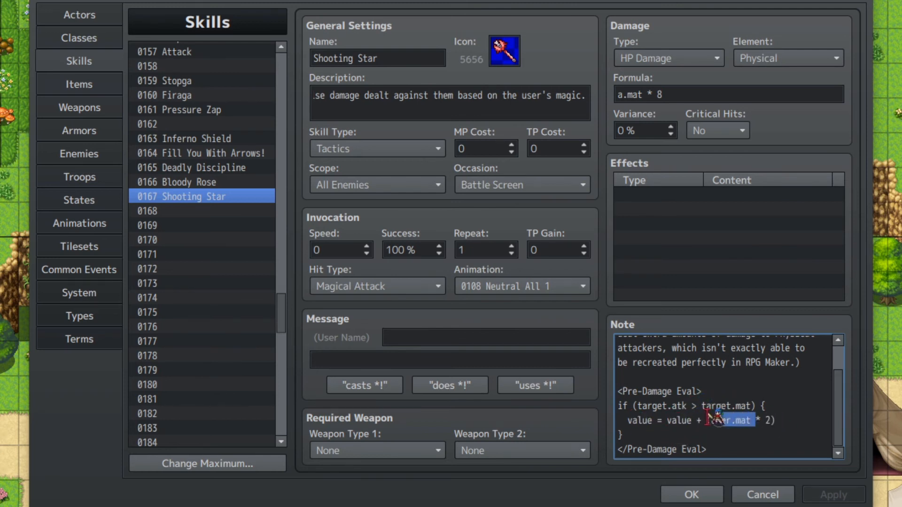
{"action": "left_click_drag", "start_coordinate": [710, 420], "coordinate": [770, 420]}
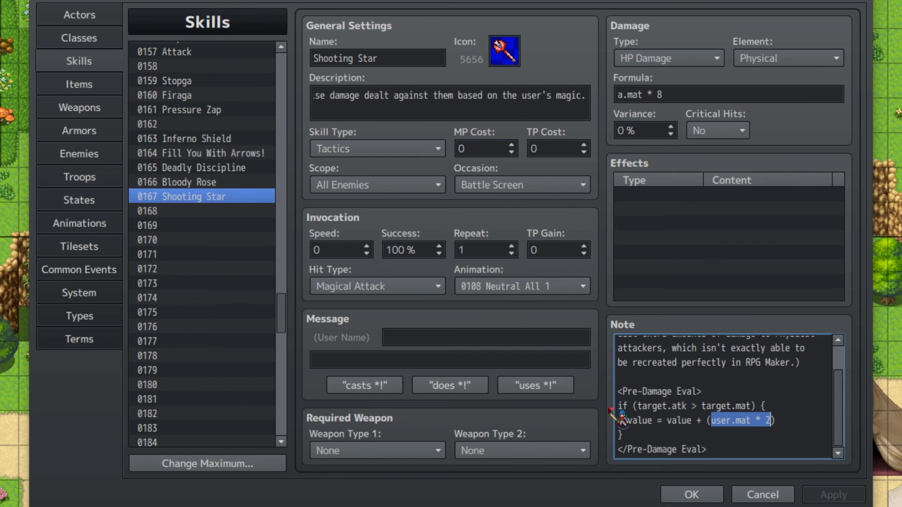
{"action": "left_click_drag", "start_coordinate": [728, 447], "coordinate": [564, 388]}
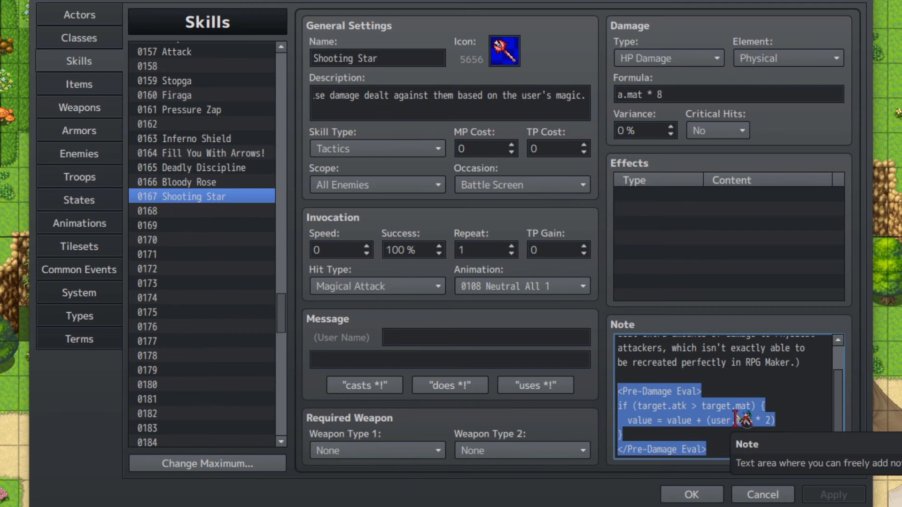
{"action": "left_click", "coordinate": [717, 448]}
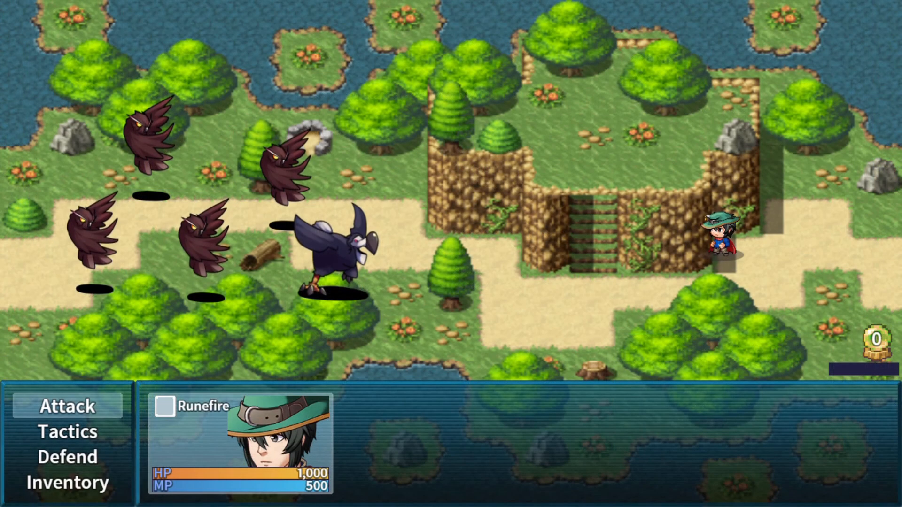
Step: Use the Shooting Star tactic on all enemies in the test battle against four owls and Rockfeather
{"action": "key", "text": "Down"}
{"action": "key", "text": "Return"}
{"action": "key", "text": "Down"}
{"action": "key", "text": "Down"}
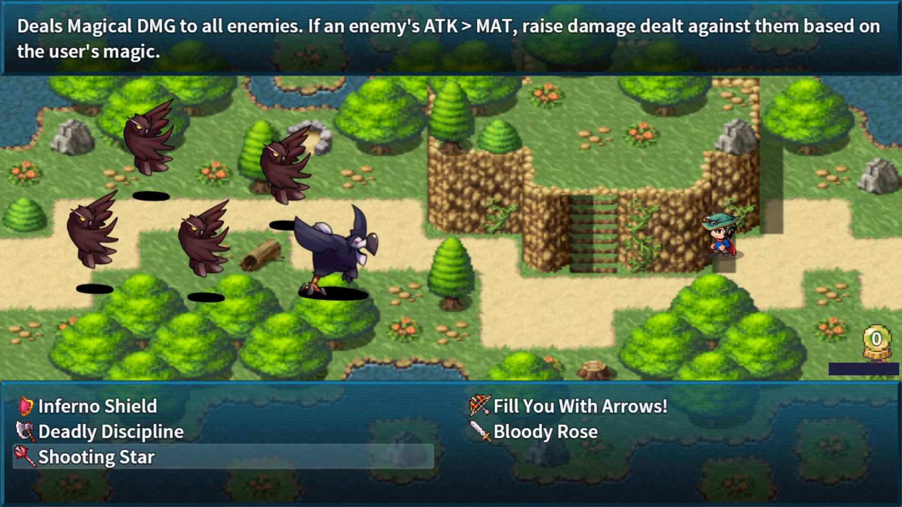
{"action": "key", "text": "Return"}
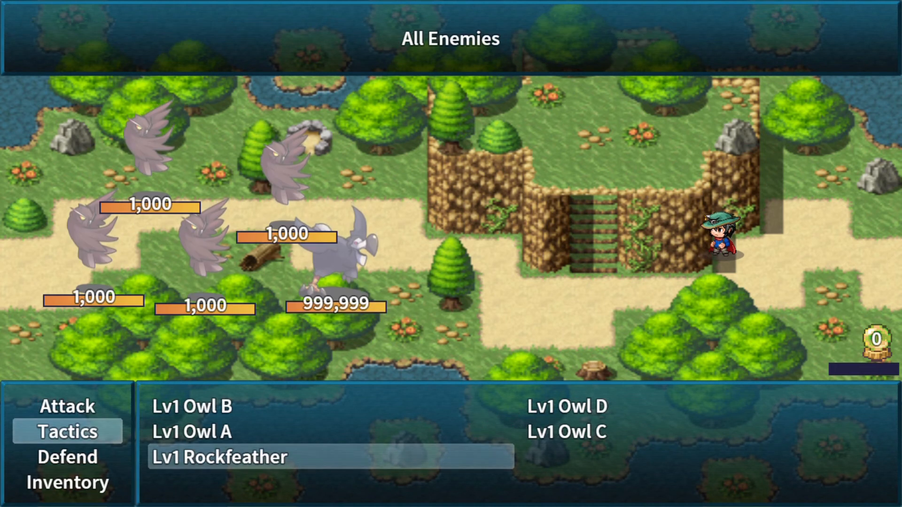
{"action": "key", "text": "Return"}
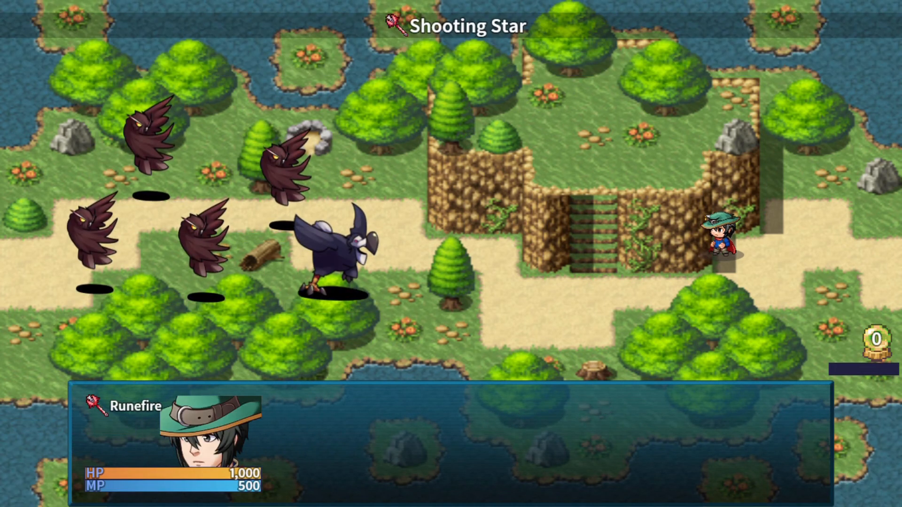